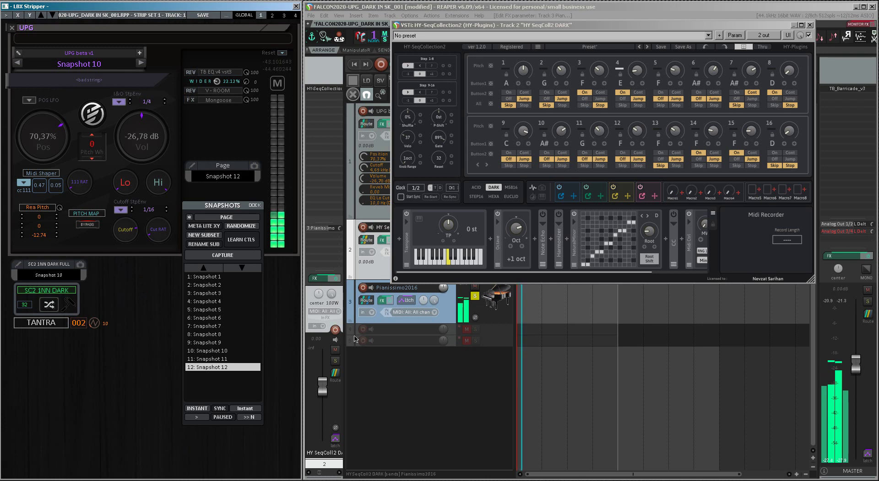
Open ValhallaShimmer and ArtsAcoustic Reverb from the Pianissimo2016 track and move both plug-in windows clear of the track list
{"action": "left_click", "coordinate": [498, 307]}
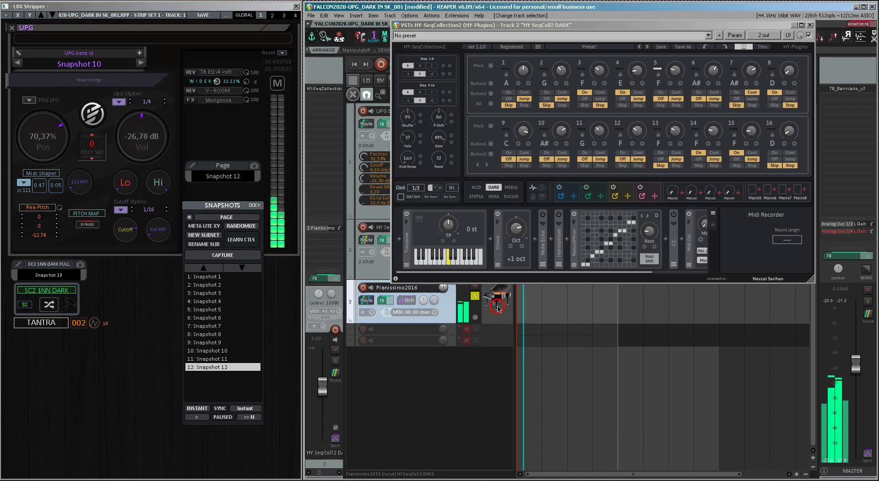
{"action": "left_click", "coordinate": [358, 277]}
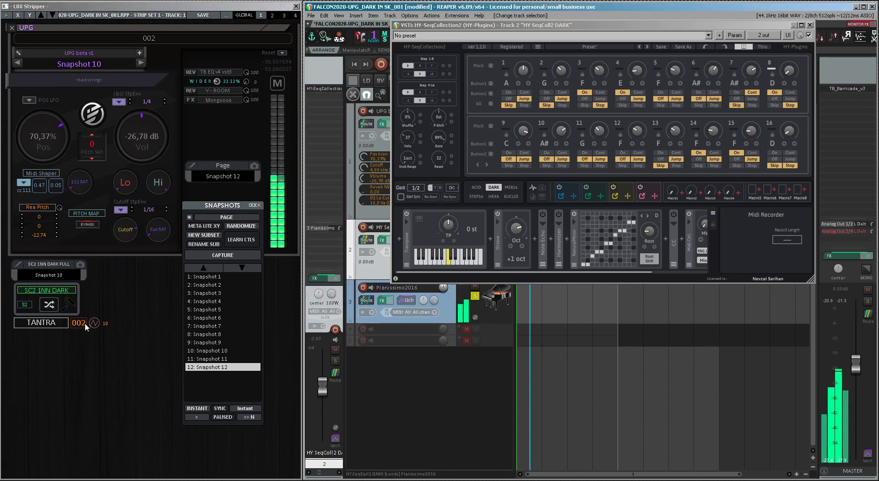
{"action": "left_click", "coordinate": [375, 290]}
{"action": "left_click", "coordinate": [324, 162]}
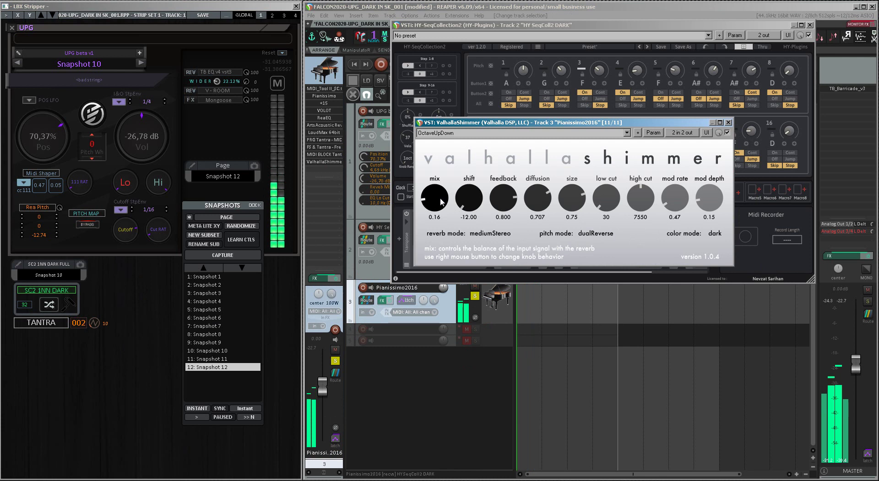
{"action": "left_click_drag", "start_coordinate": [718, 132], "coordinate": [721, 158]}
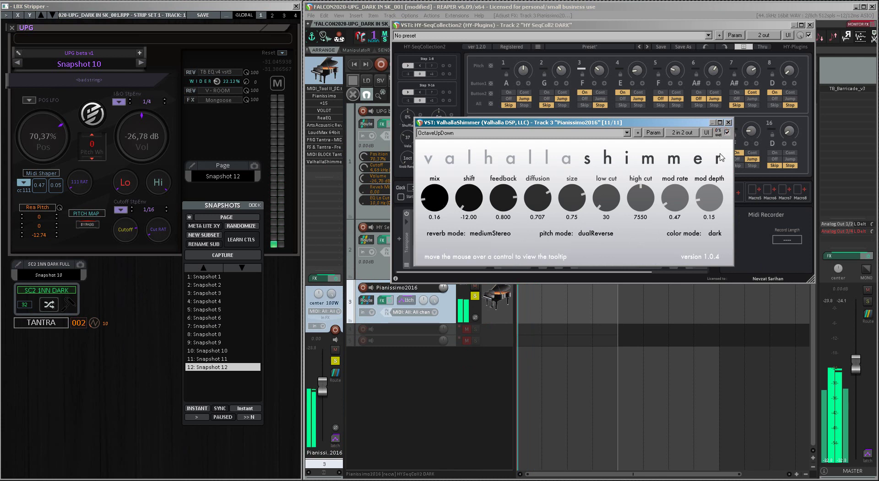
{"action": "left_click_drag", "start_coordinate": [685, 123], "coordinate": [730, 307]}
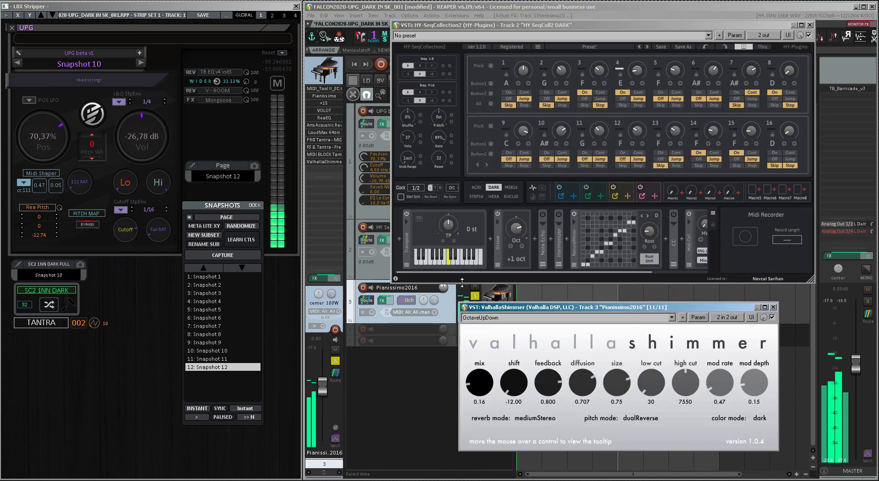
{"action": "left_click", "coordinate": [324, 125]}
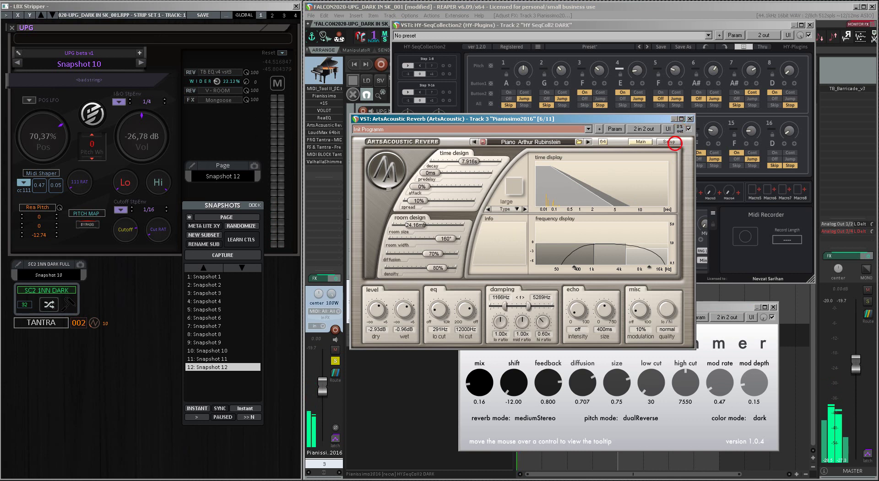
{"action": "left_click_drag", "start_coordinate": [641, 118], "coordinate": [765, 191]}
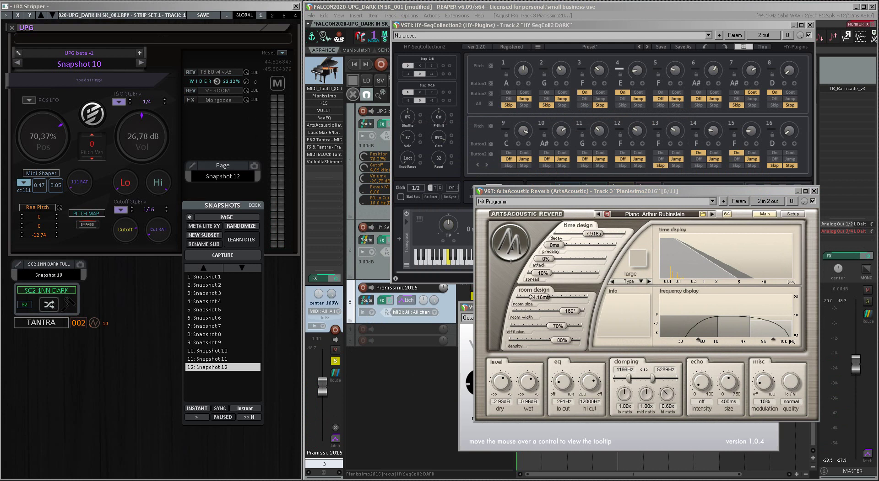
Bring the HY-SeqCollection2 sequencer forward and recall Snapshot 10 from the SC2 1NN DARK FULL snapshot list
{"action": "left_click", "coordinate": [334, 81]}
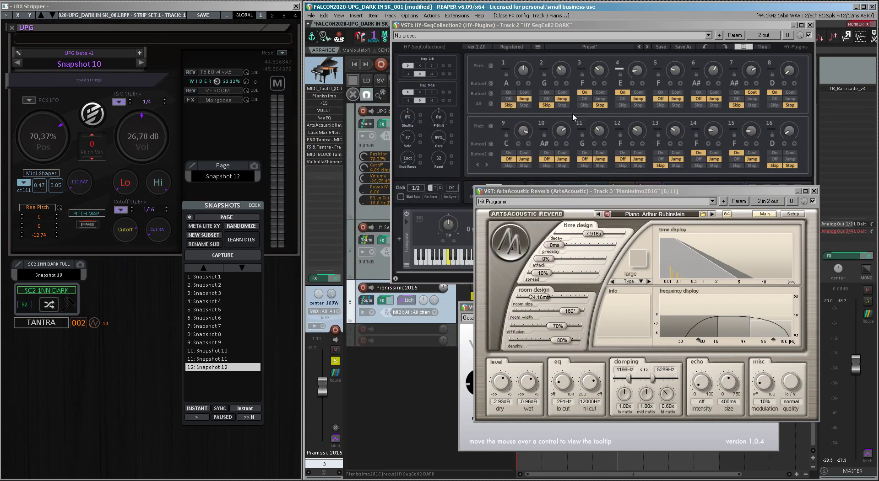
{"action": "left_click", "coordinate": [593, 80]}
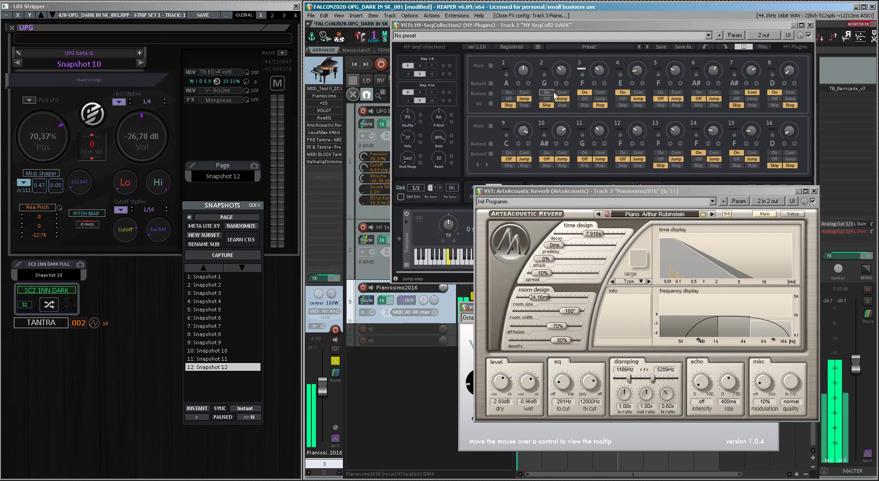
{"action": "left_click", "coordinate": [540, 30]}
{"action": "left_click", "coordinate": [47, 276]}
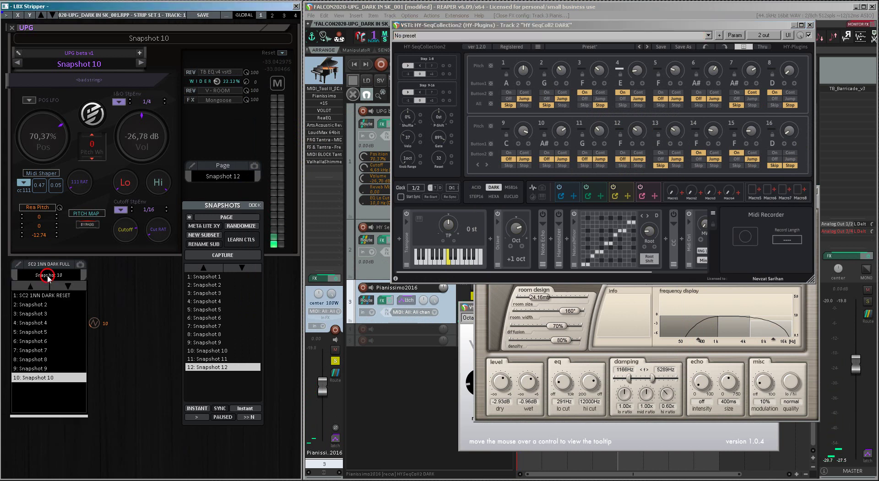
{"action": "left_click", "coordinate": [44, 378]}
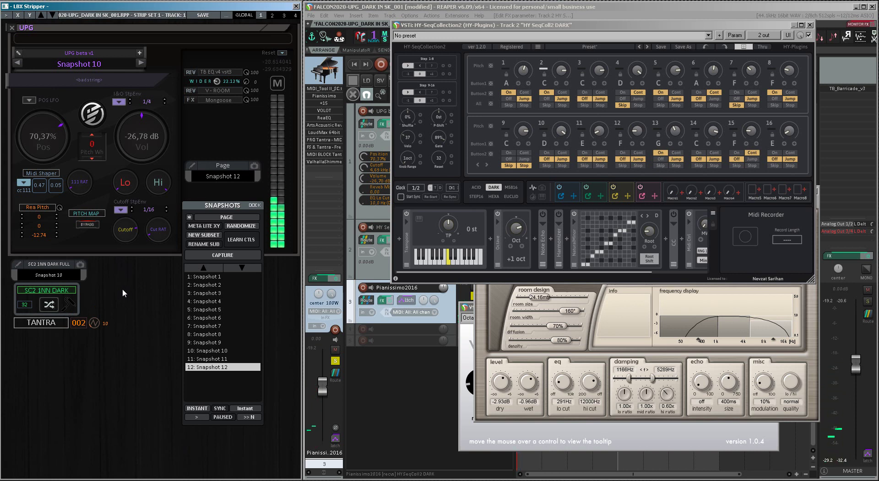
Close the ArtsAcoustic Reverb and ValhallaShimmer plug-in windows
{"action": "left_click", "coordinate": [621, 328]}
{"action": "left_click", "coordinate": [814, 191]}
{"action": "left_click", "coordinate": [637, 354]}
{"action": "left_click", "coordinate": [773, 308]}
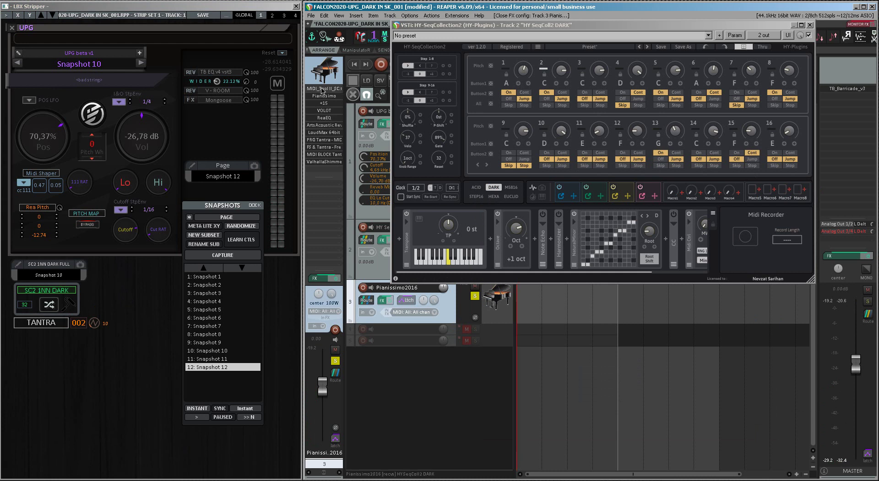
Check ValhallaShimmer and ArtsAcoustic Reverb on the Pianissimo2016 track once more, closing each window after viewing it
{"action": "left_click", "coordinate": [320, 163]}
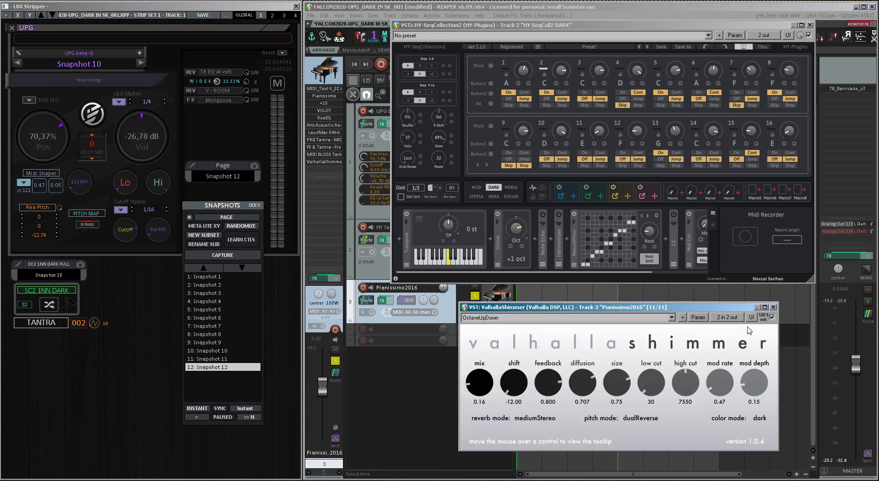
{"action": "left_click", "coordinate": [773, 308]}
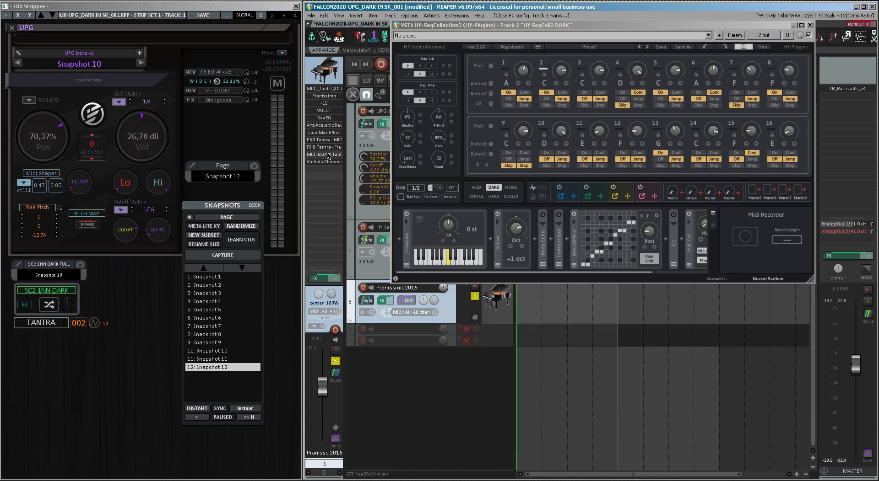
{"action": "left_click", "coordinate": [324, 125]}
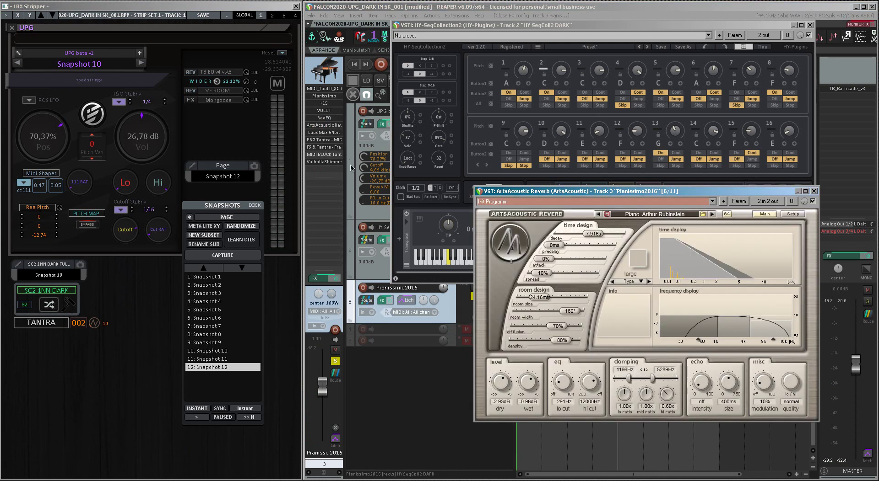
{"action": "left_click", "coordinate": [813, 192]}
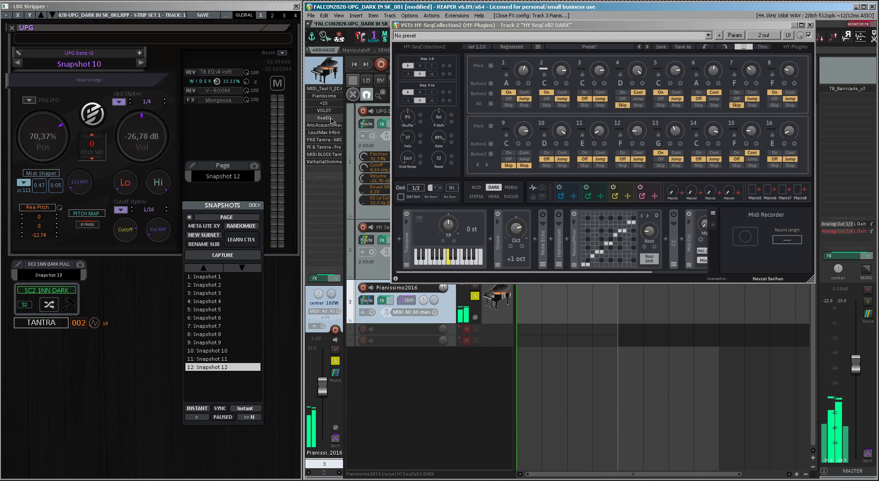
Randomize the pitches of both eight-step rows in the HY-SeqCollection2 sequencer
{"action": "left_click", "coordinate": [490, 66]}
{"action": "left_click", "coordinate": [490, 126]}
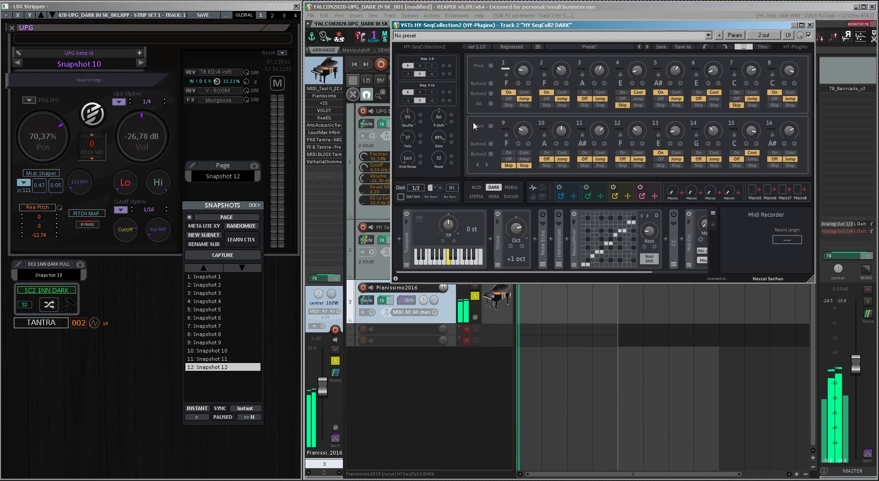
{"action": "left_click", "coordinate": [490, 125]}
{"action": "left_click", "coordinate": [490, 66]}
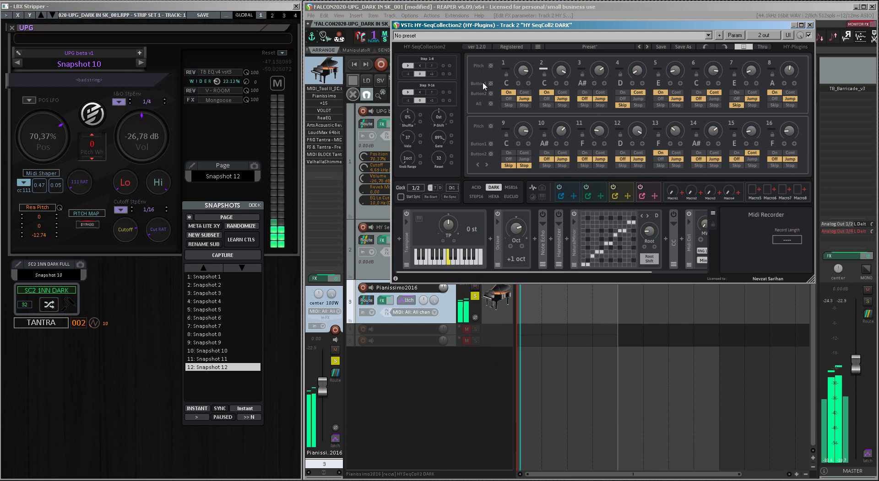
{"action": "scroll", "coordinate": [560, 72], "scroll_direction": "up", "scroll_amount": 2}
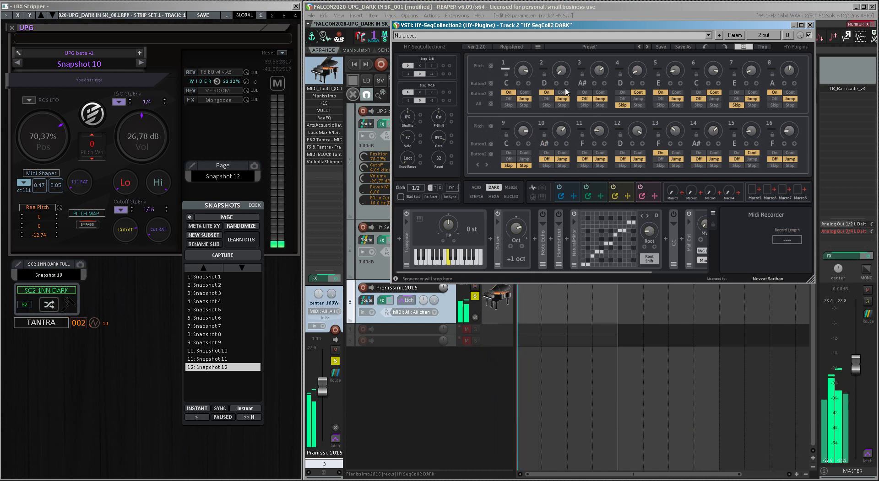
Restart playback to hear the piano sequence and close the HY-SeqCollection2 window
{"action": "key", "text": "space"}
{"action": "key", "text": "space"}
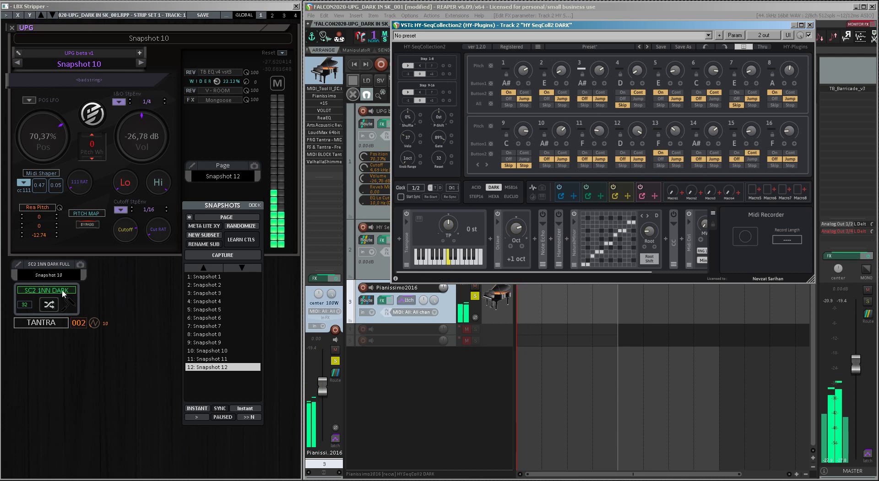
{"action": "key", "text": "space"}
{"action": "key", "text": "space"}
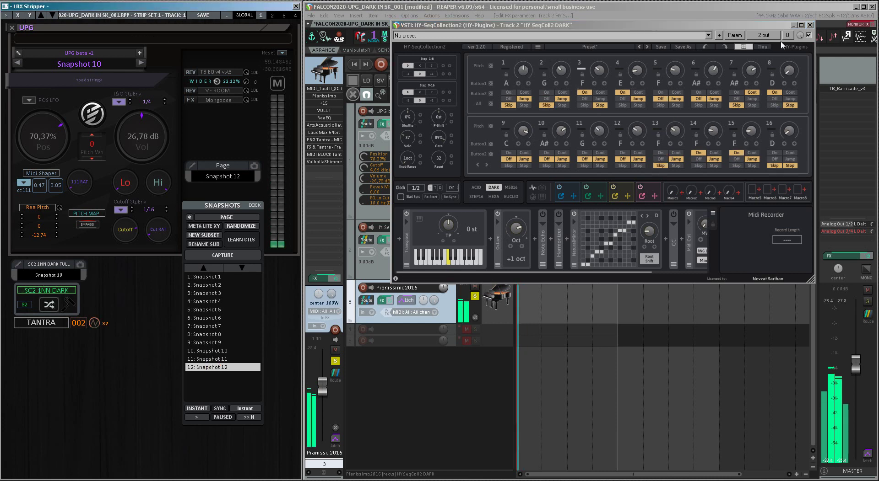
{"action": "key", "text": "Escape"}
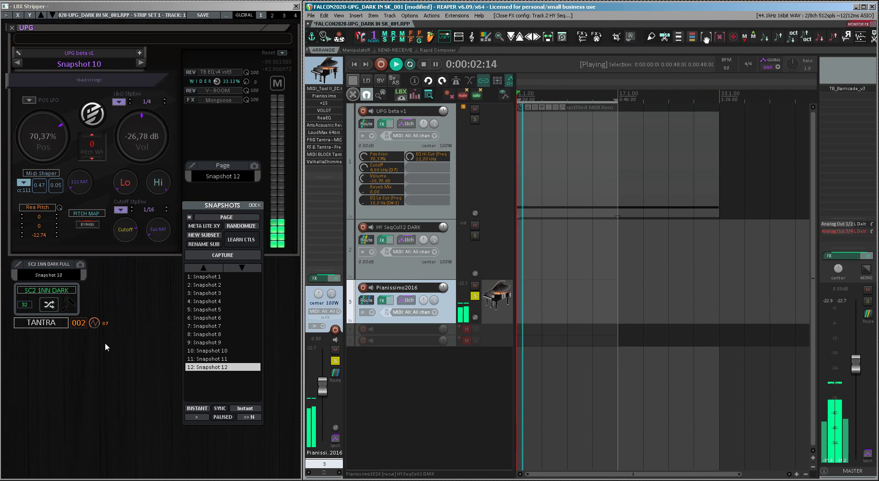
{"action": "key", "text": "space"}
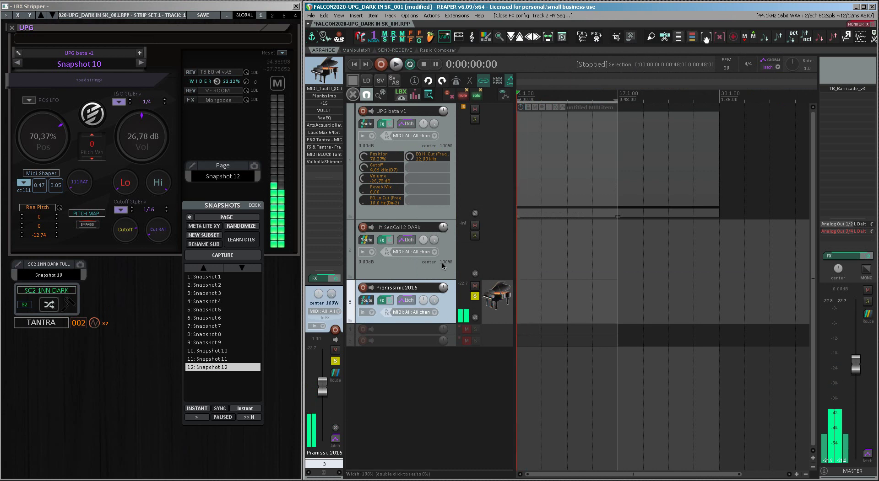
{"action": "key", "text": "space"}
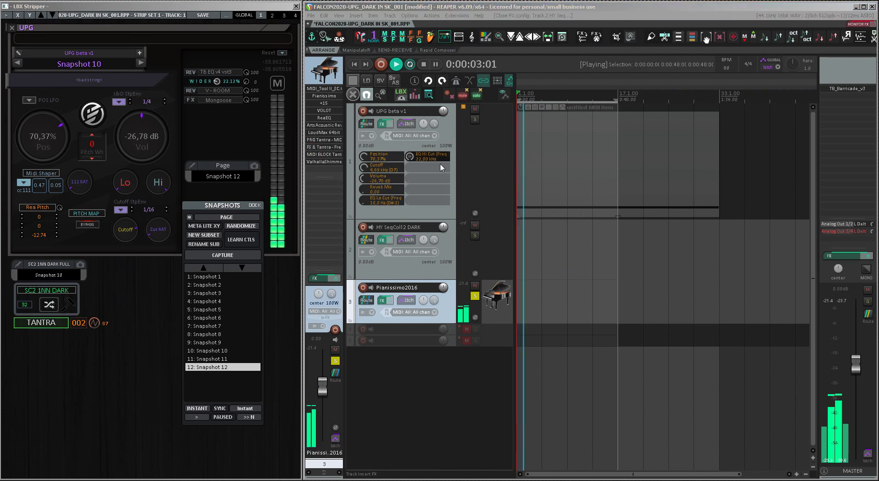
Show the Tantra FreestyleFX plug-in, switch it to Snapshot 003 and set its amount to 100
{"action": "left_click", "coordinate": [705, 38]}
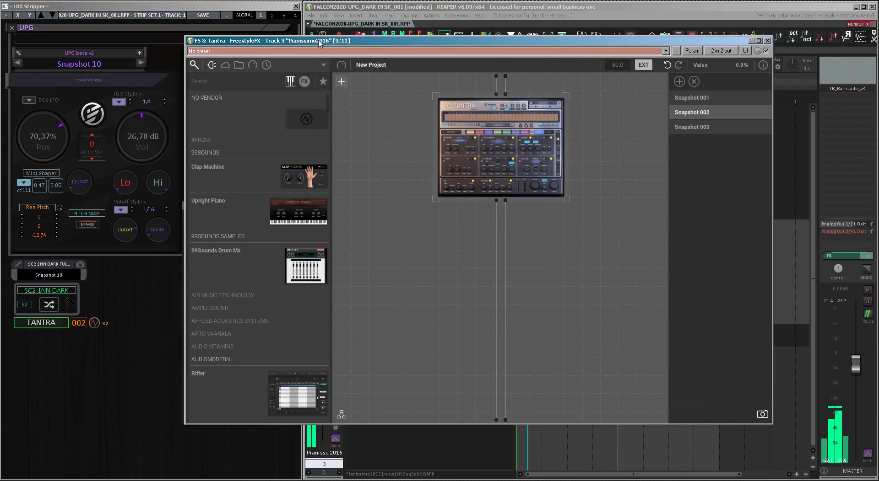
{"action": "left_click", "coordinate": [78, 324]}
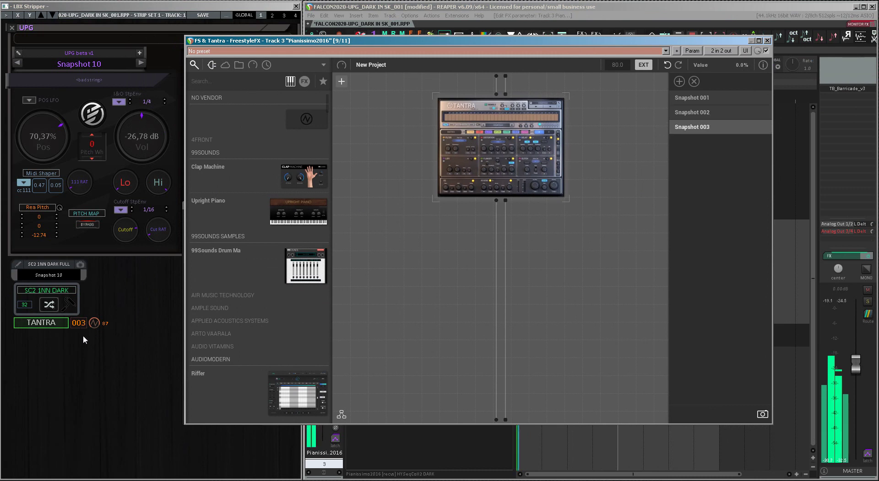
{"action": "left_click", "coordinate": [92, 324]}
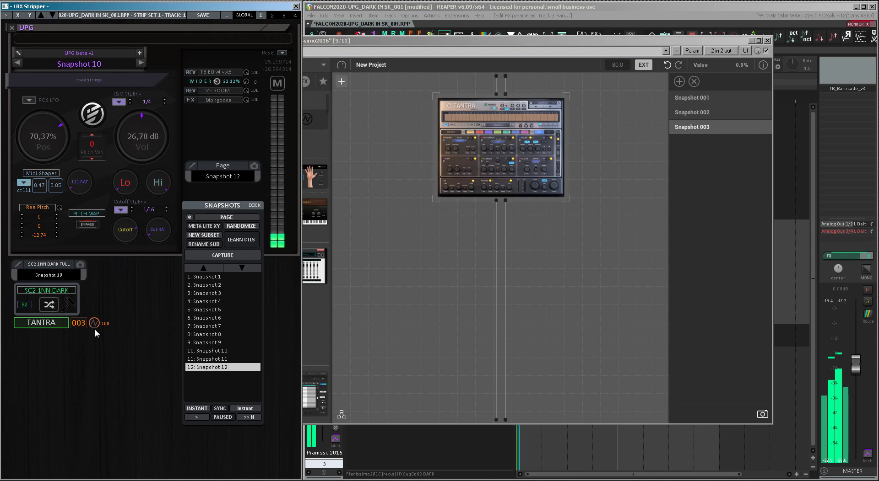
Recall page Snapshot 12 and close the Tantra FreestyleFX window
{"action": "left_click", "coordinate": [201, 367]}
{"action": "left_click", "coordinate": [767, 40]}
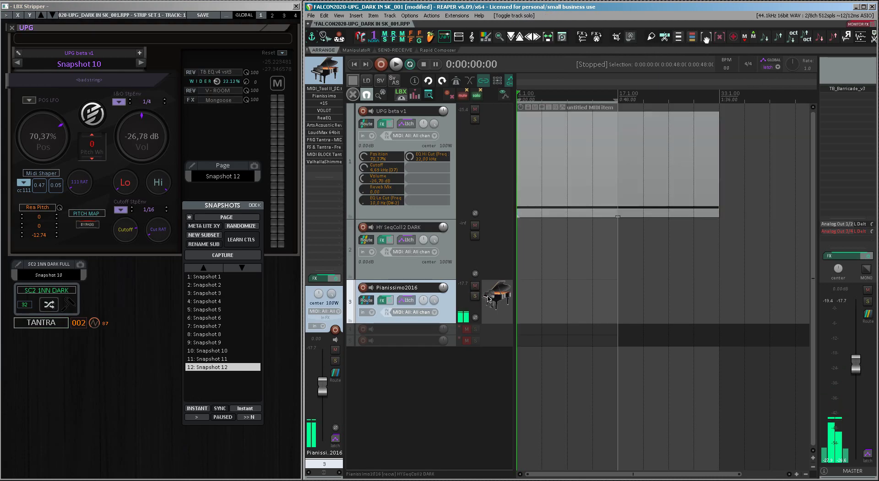
Select and solo the UPG beta v1 track, and start playback
{"action": "left_click", "coordinate": [491, 149]}
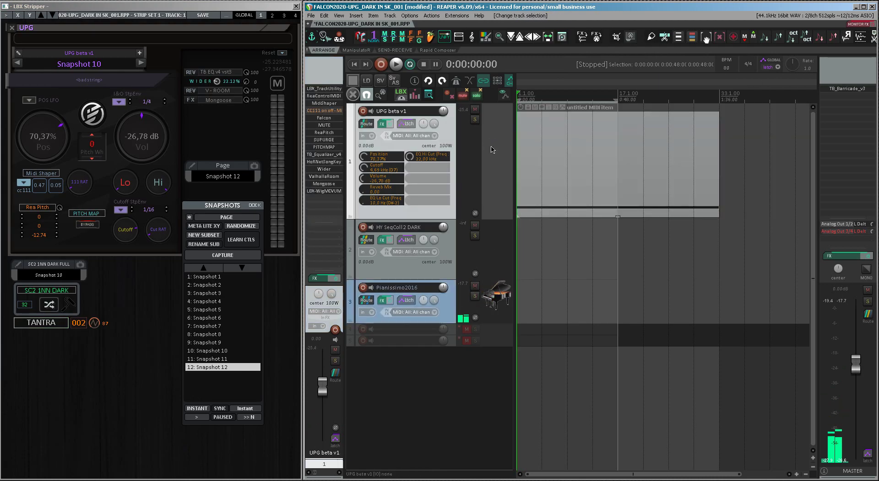
{"action": "left_click", "coordinate": [135, 343]}
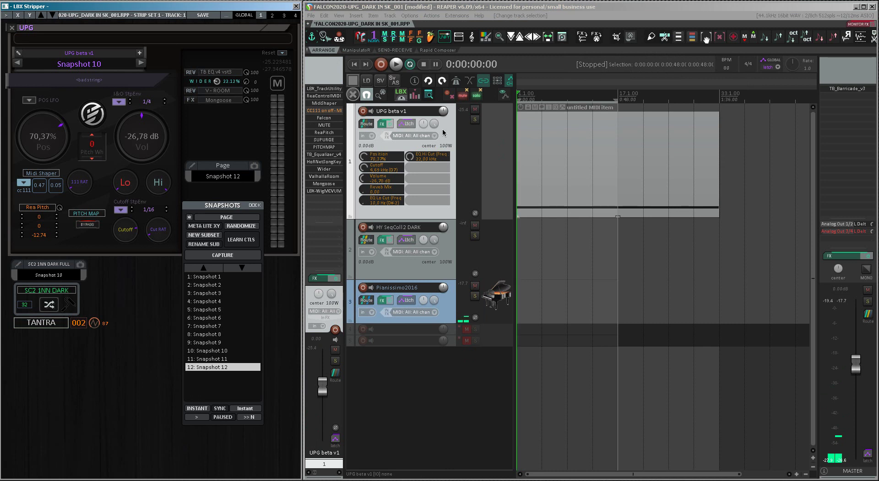
{"action": "left_click", "coordinate": [474, 119]}
{"action": "key", "text": "space"}
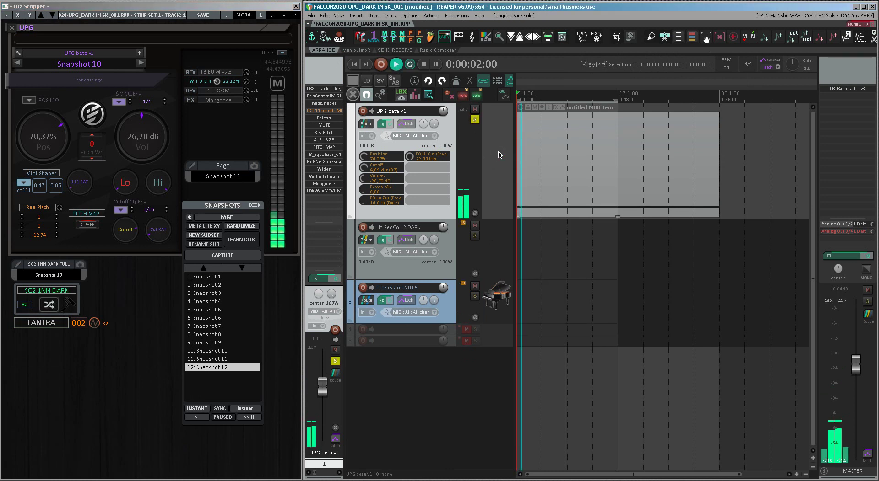
Open the UPG track's Falcon, MidiShaper and TB_Equalizer_v4 plug-ins, and shrink the equalizer window
{"action": "left_click", "coordinate": [91, 114]}
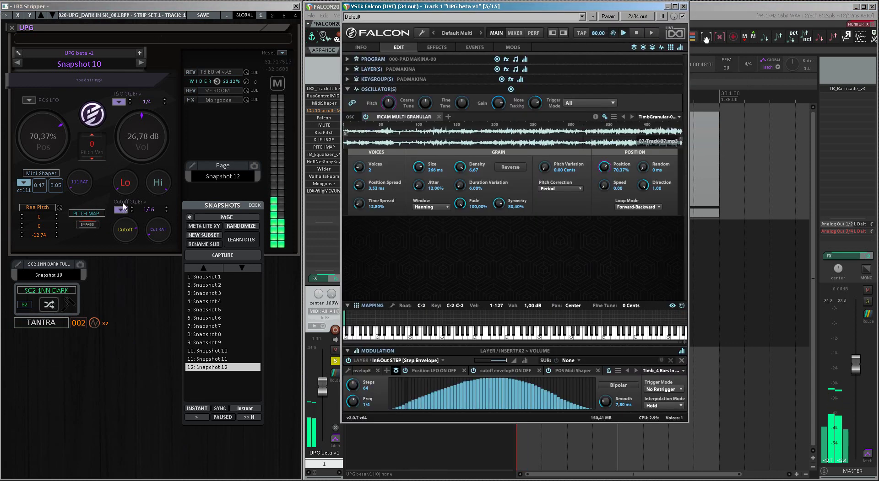
{"action": "left_click", "coordinate": [119, 191]}
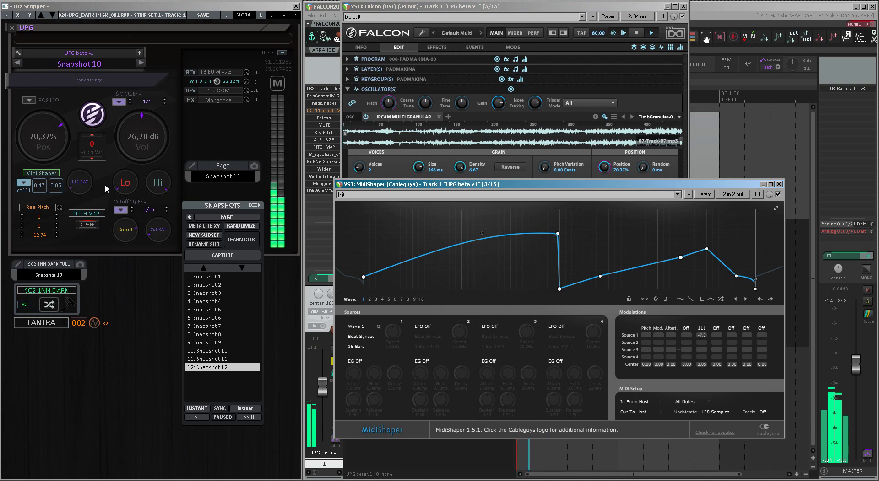
{"action": "left_click", "coordinate": [212, 72]}
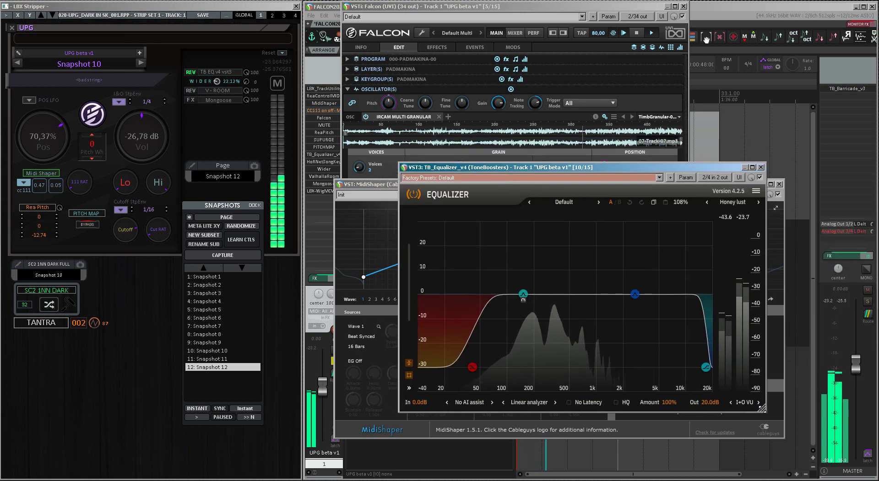
{"action": "left_click_drag", "start_coordinate": [761, 408], "coordinate": [568, 285]}
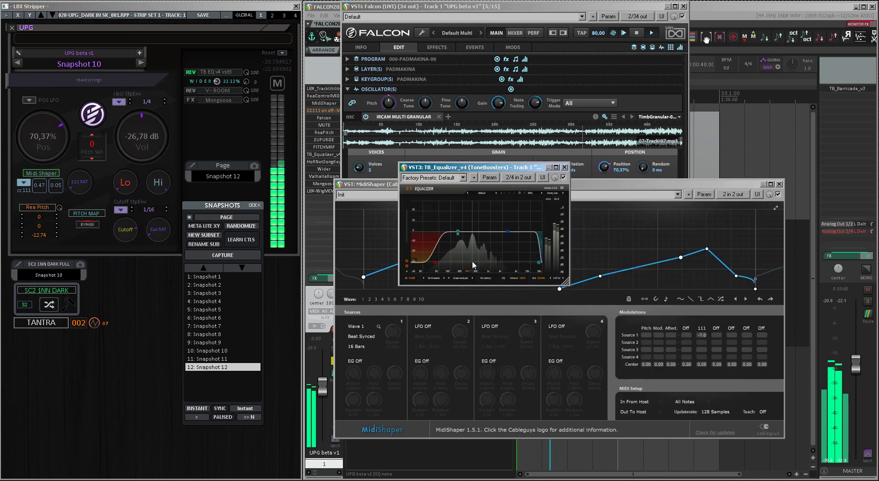
Place the equalizer window below the Stripper controls, hide the UPG plug-in windows and unsolo the UPG beta v1 track
{"action": "left_click_drag", "start_coordinate": [538, 168], "coordinate": [131, 354]}
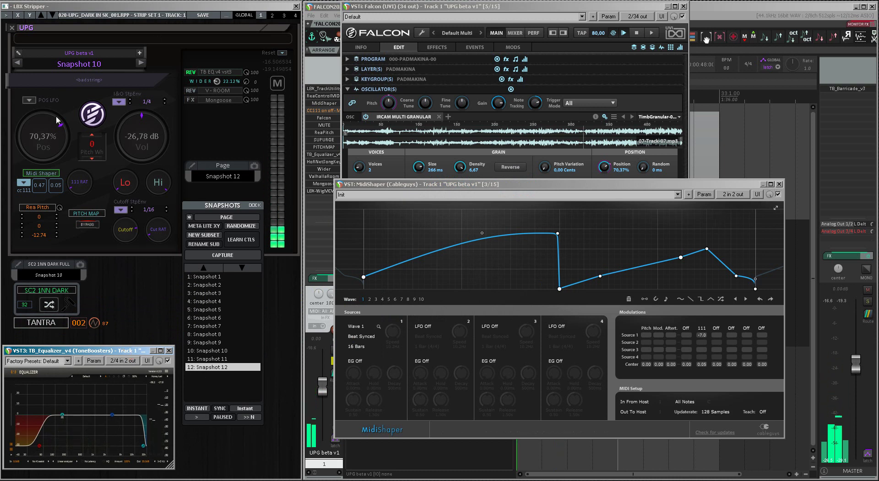
{"action": "left_click", "coordinate": [100, 118]}
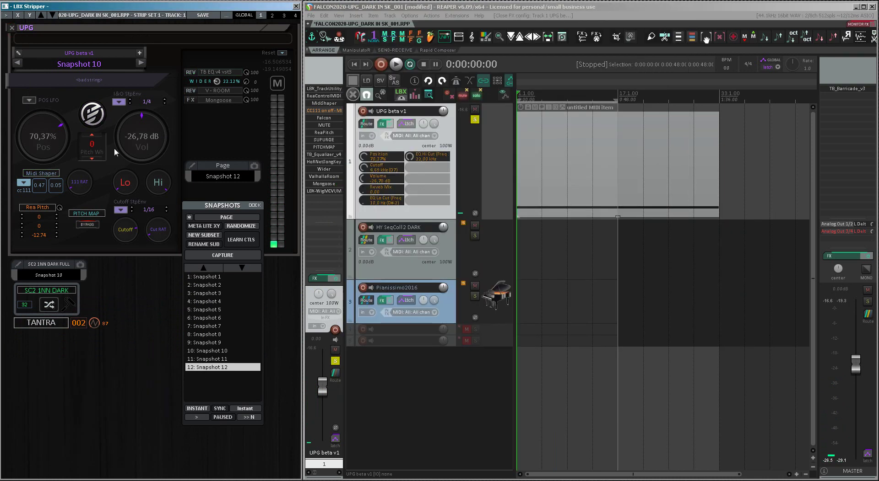
{"action": "left_click", "coordinate": [474, 120]}
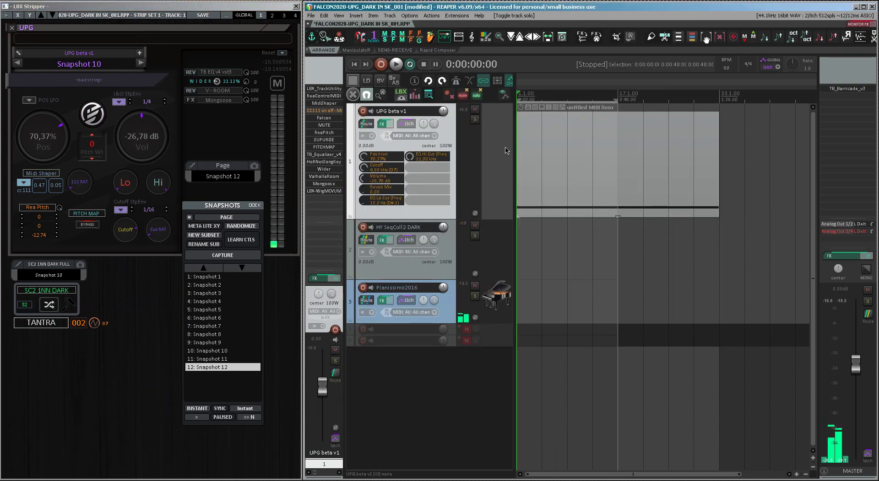
Reopen the Falcon, MidiShaper and TB_Equalizer_v4 windows and recall page Snapshot 1
{"action": "double_click", "coordinate": [64, 128]}
{"action": "double_click", "coordinate": [50, 173]}
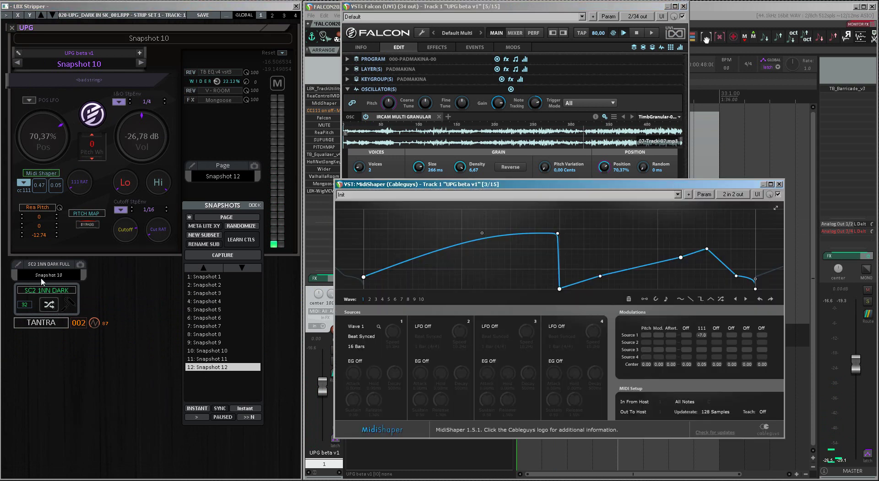
{"action": "double_click", "coordinate": [204, 73]}
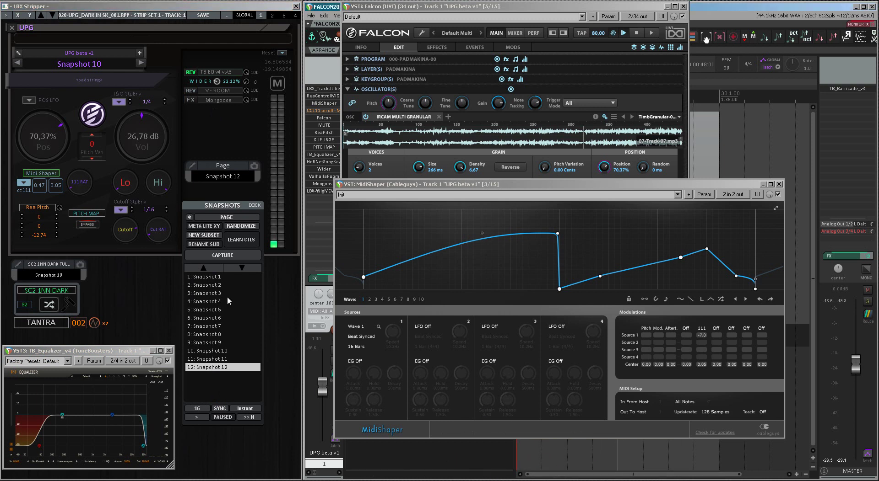
{"action": "left_click", "coordinate": [206, 278]}
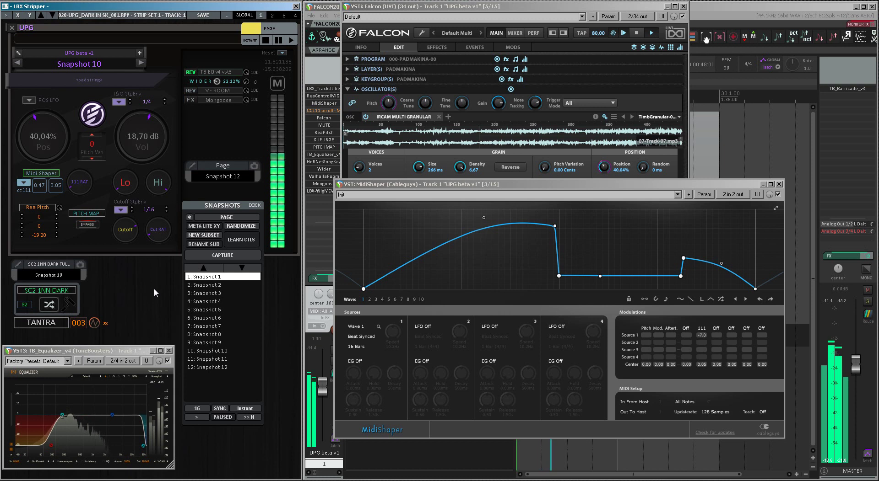
Open the HY-SeqCollection2 window, shrink it and arrange it with Falcon and MidiShaper, leaving it in front of MidiShaper's lower half
{"action": "left_click", "coordinate": [65, 291]}
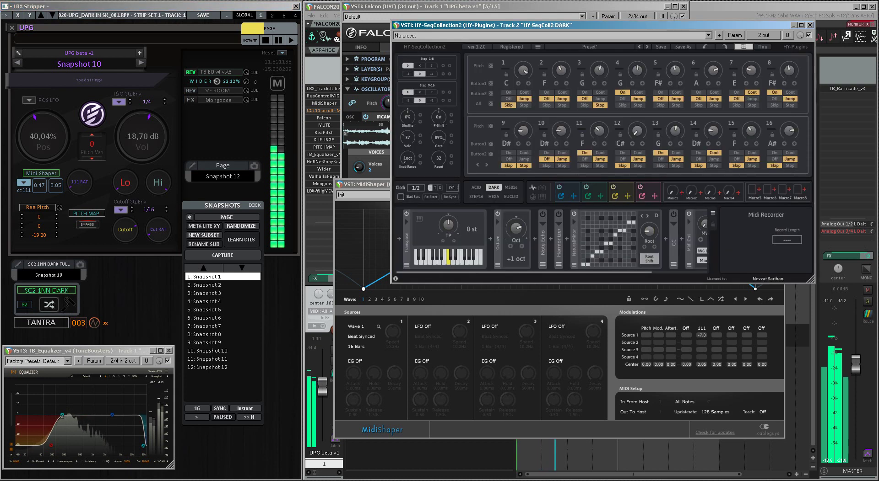
{"action": "left_click_drag", "start_coordinate": [809, 279], "coordinate": [600, 161]}
{"action": "left_click_drag", "start_coordinate": [480, 29], "coordinate": [504, 320]}
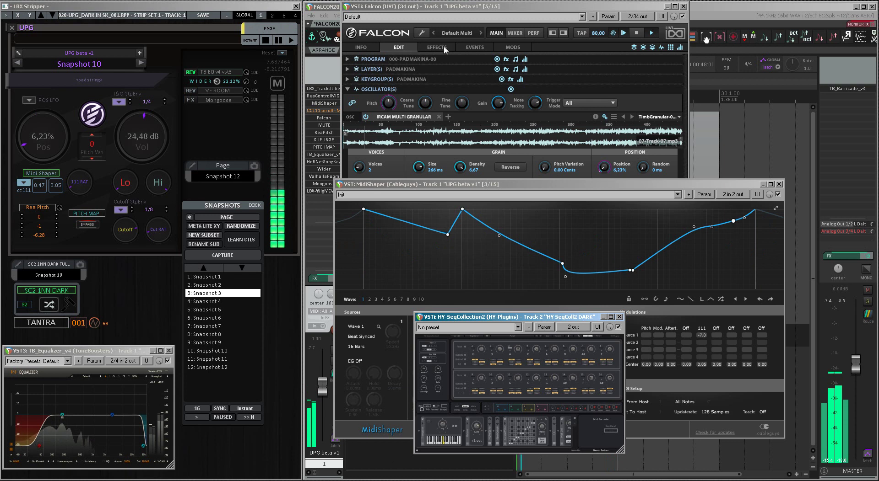
{"action": "left_click_drag", "start_coordinate": [443, 6], "coordinate": [443, 16]}
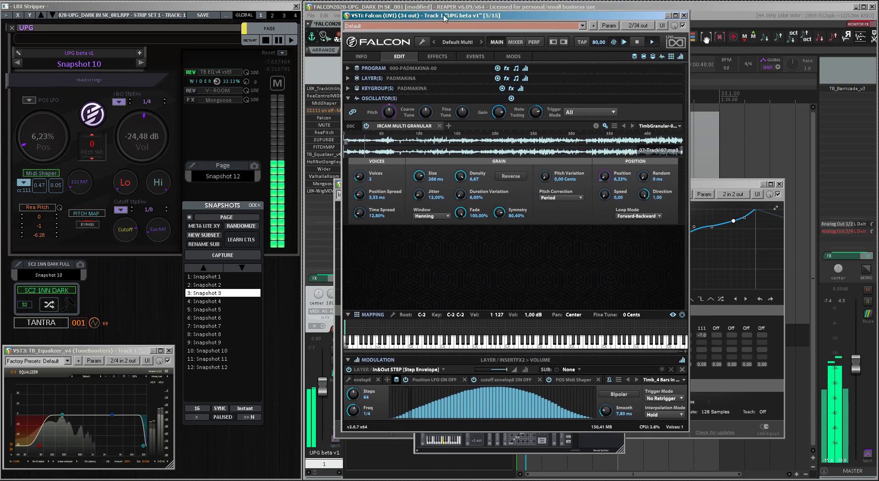
{"action": "left_click", "coordinate": [720, 185]}
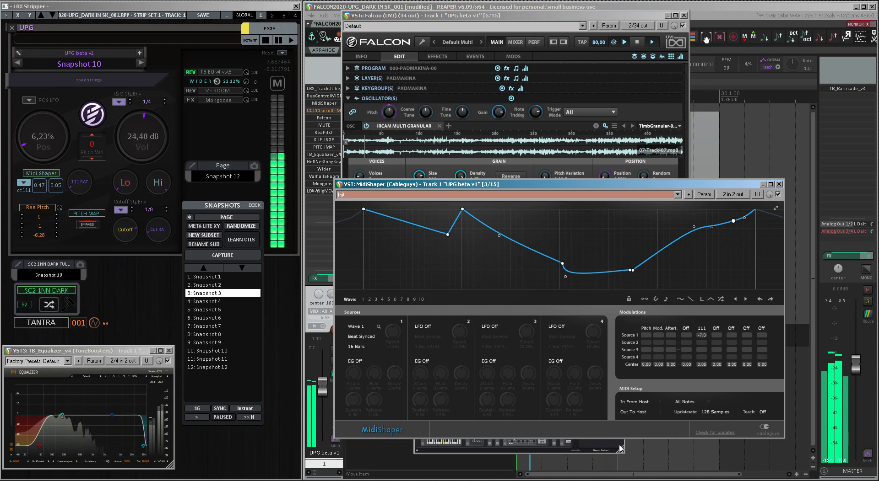
{"action": "left_click", "coordinate": [41, 291]}
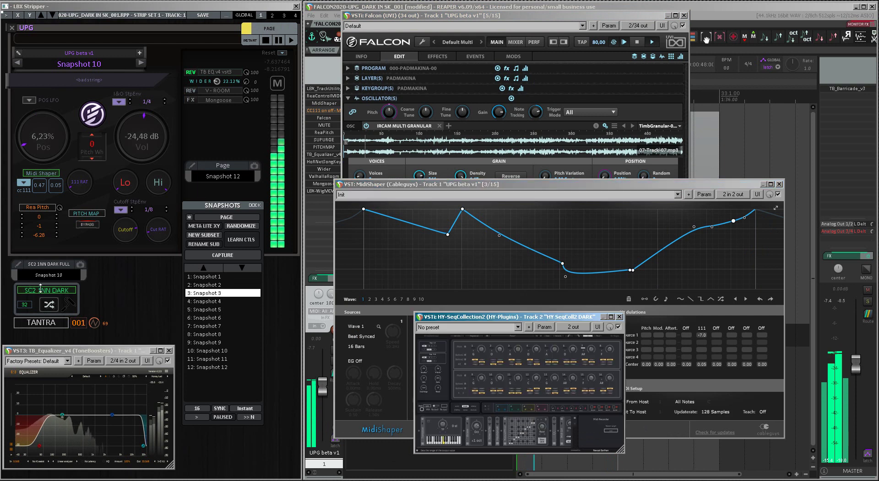
{"action": "left_click_drag", "start_coordinate": [538, 320], "coordinate": [519, 324]}
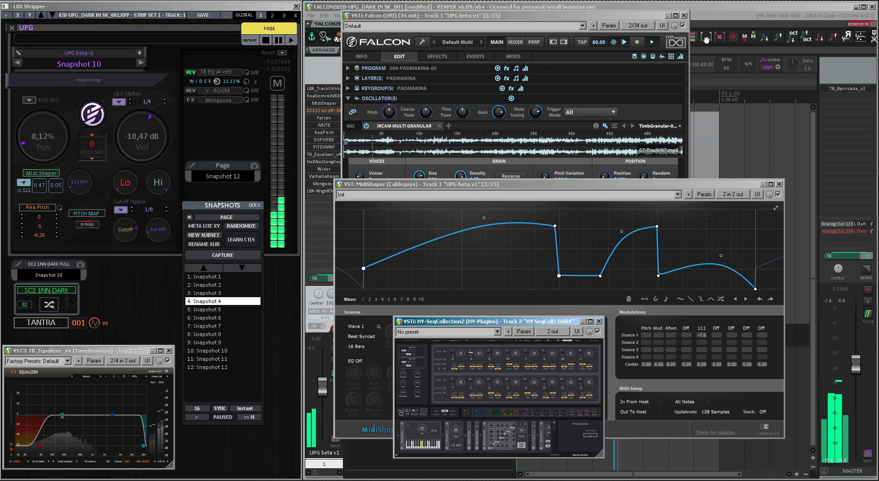
Recall page Snapshots 5, 6 and 12 one after another to compare their sound
{"action": "left_click", "coordinate": [222, 309]}
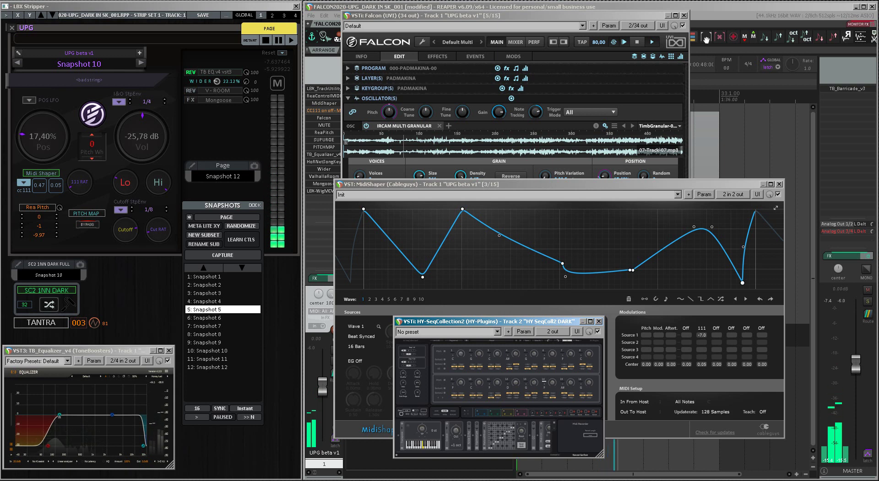
{"action": "left_click", "coordinate": [223, 318]}
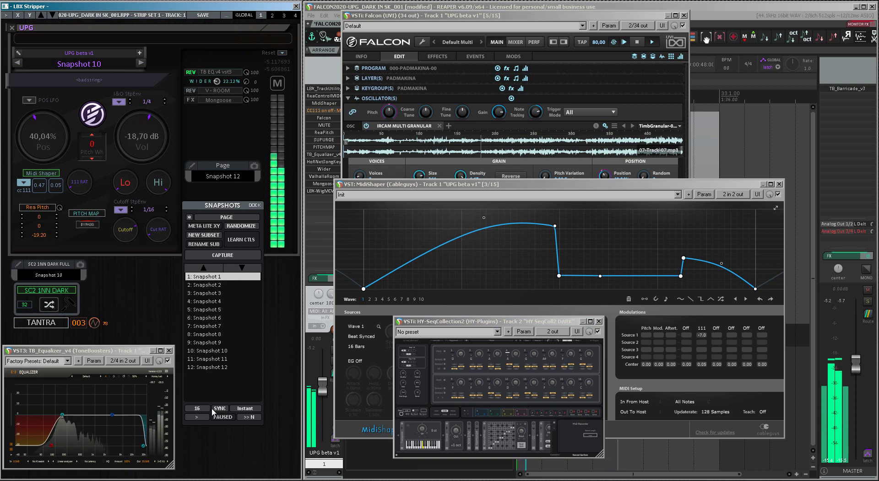
{"action": "left_click", "coordinate": [216, 366]}
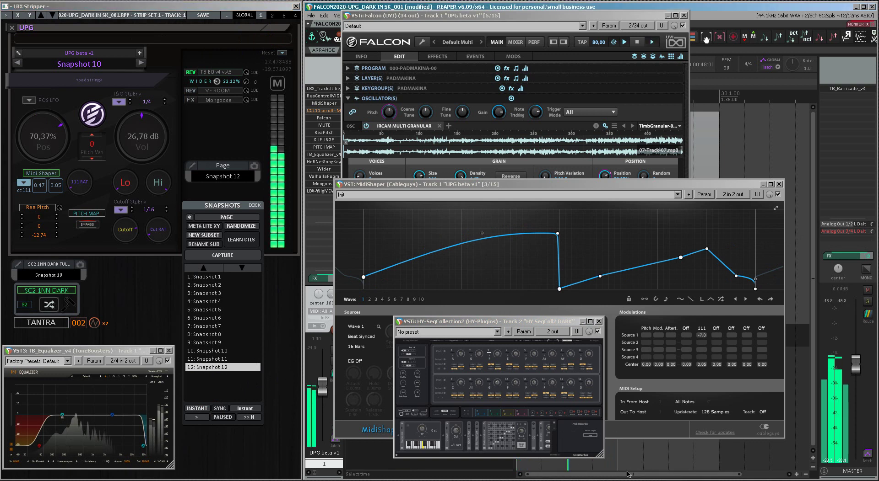
Raise the low point after the steep drop in MidiShaper's curve and overwrite Snapshot 12 with the new state
{"action": "left_click_drag", "start_coordinate": [559, 289], "coordinate": [561, 271]}
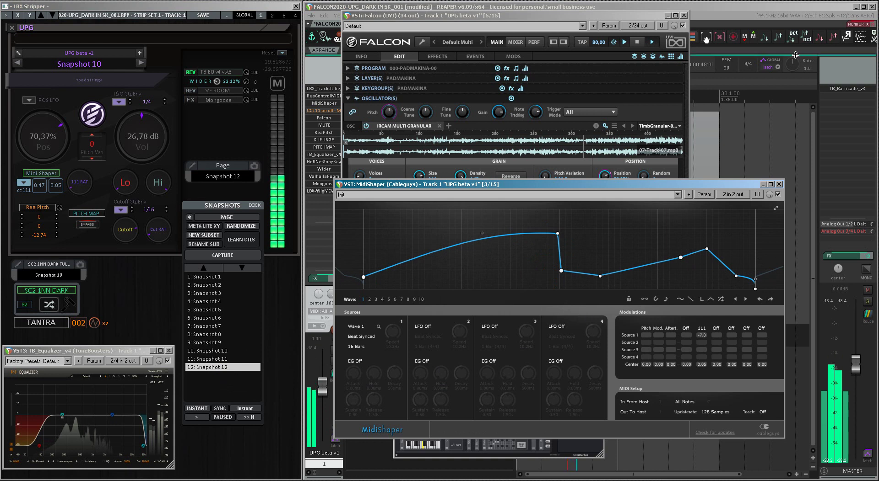
{"action": "left_click", "coordinate": [874, 38]}
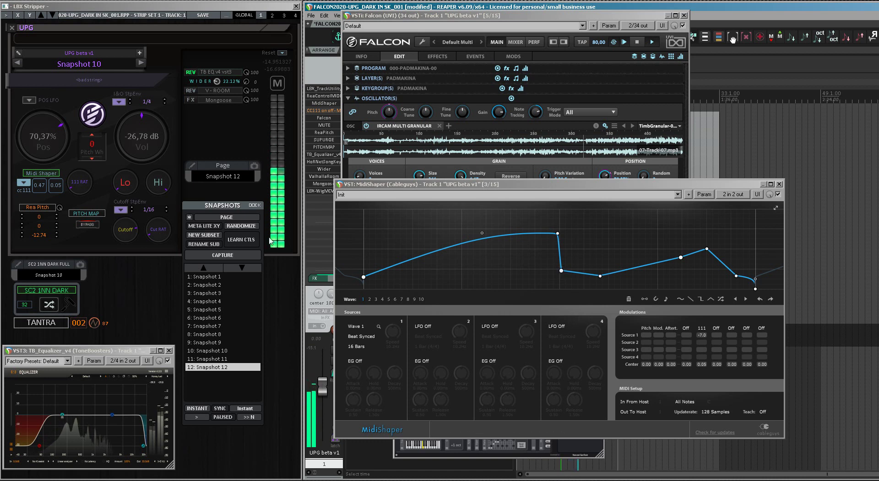
{"action": "right_click", "coordinate": [211, 370]}
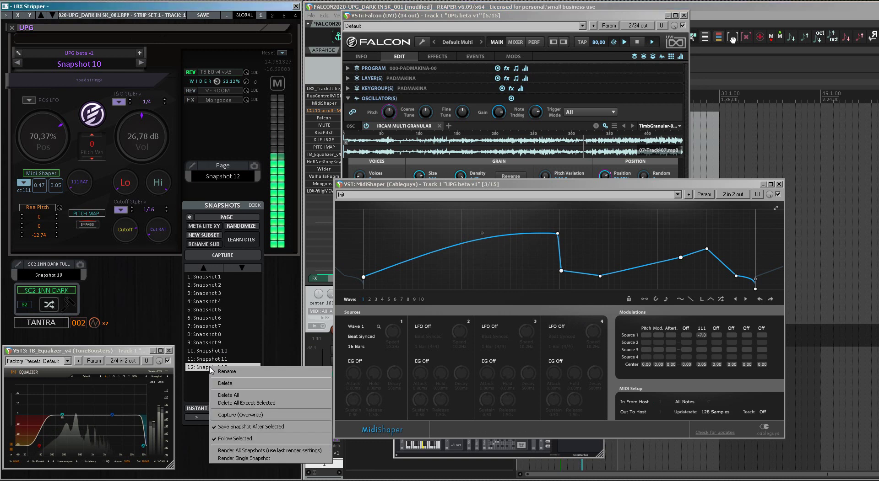
{"action": "left_click", "coordinate": [216, 415]}
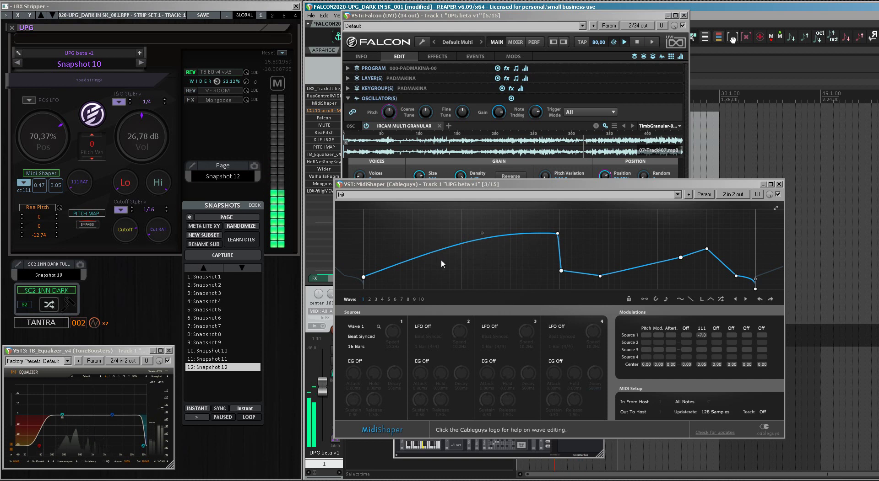
Raise the UPG Pos value to 78,52% and lower its Vol value to -31,40 dB
{"action": "mouse_move", "coordinate": [37, 140]}
{"action": "scroll", "coordinate": [37, 141], "scroll_direction": "down", "scroll_amount": 1}
{"action": "left_click_drag", "start_coordinate": [35, 140], "coordinate": [36, 145]}
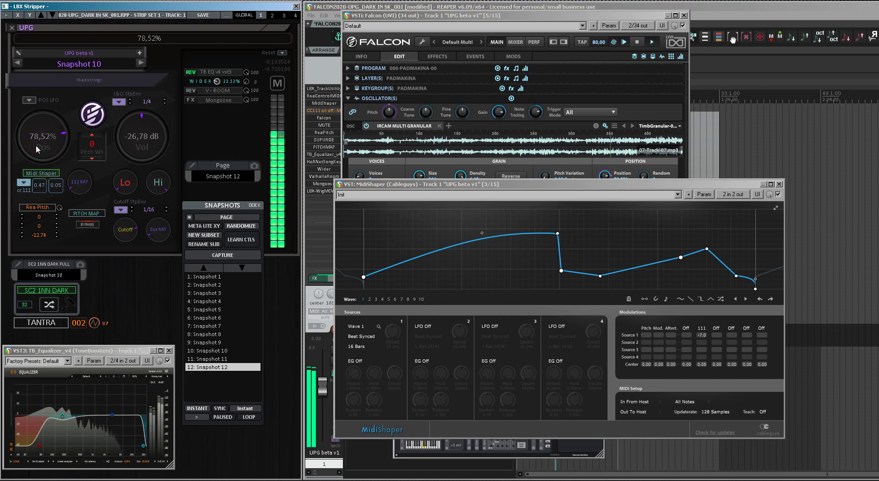
{"action": "left_click_drag", "start_coordinate": [130, 144], "coordinate": [130, 145]}
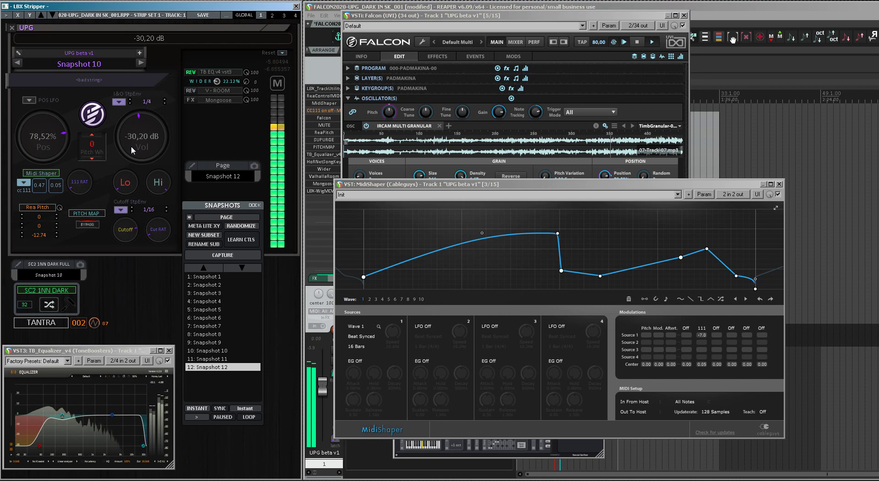
{"action": "scroll", "coordinate": [133, 145], "scroll_direction": "down", "scroll_amount": 2}
Lower the UPG Pos value to 51,62%
{"action": "mouse_move", "coordinate": [36, 140]}
{"action": "left_click_drag", "start_coordinate": [35, 141], "coordinate": [35, 139]}
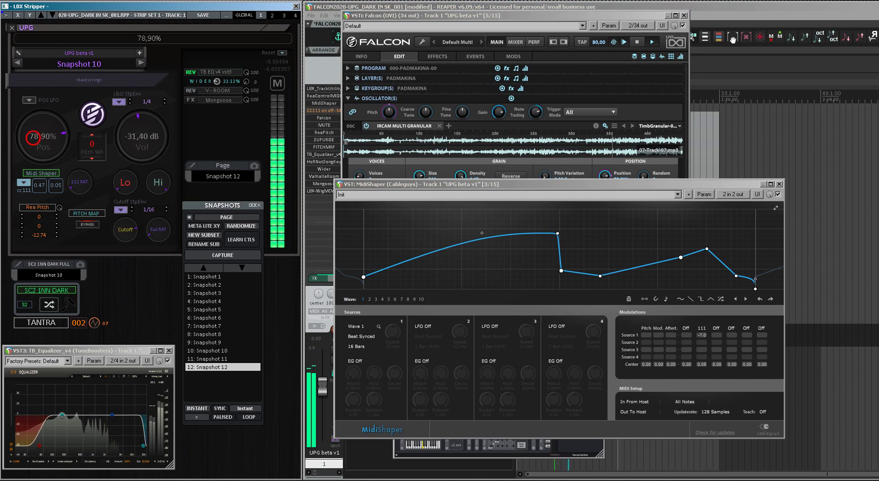
{"action": "scroll", "coordinate": [43, 139], "scroll_direction": "down", "scroll_amount": 1}
{"action": "left_click_drag", "start_coordinate": [44, 136], "coordinate": [43, 125]}
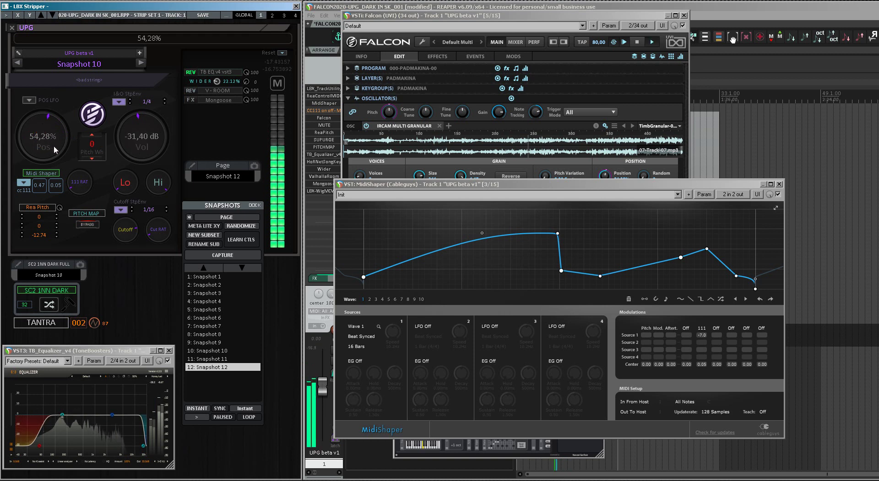
{"action": "scroll", "coordinate": [45, 139], "scroll_direction": "down", "scroll_amount": 4}
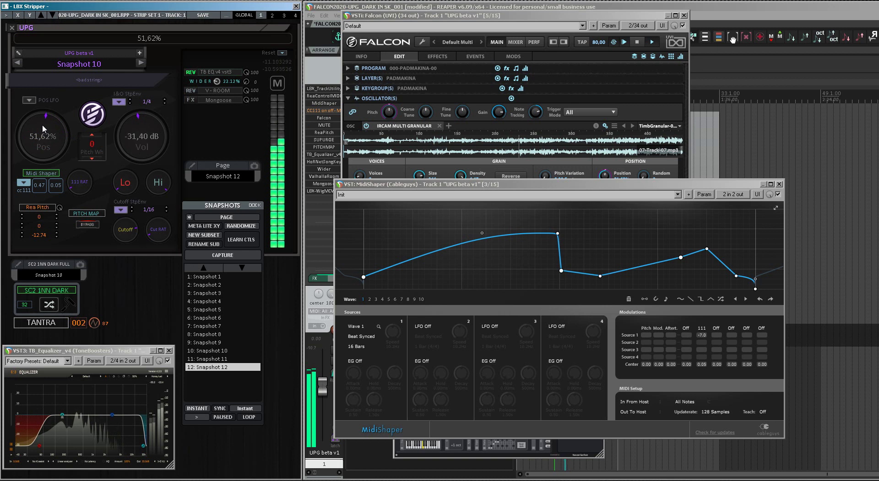
Move the Falcon window clear of REAPER's transport and restart playback from the project start
{"action": "left_click_drag", "start_coordinate": [463, 16], "coordinate": [571, 19]}
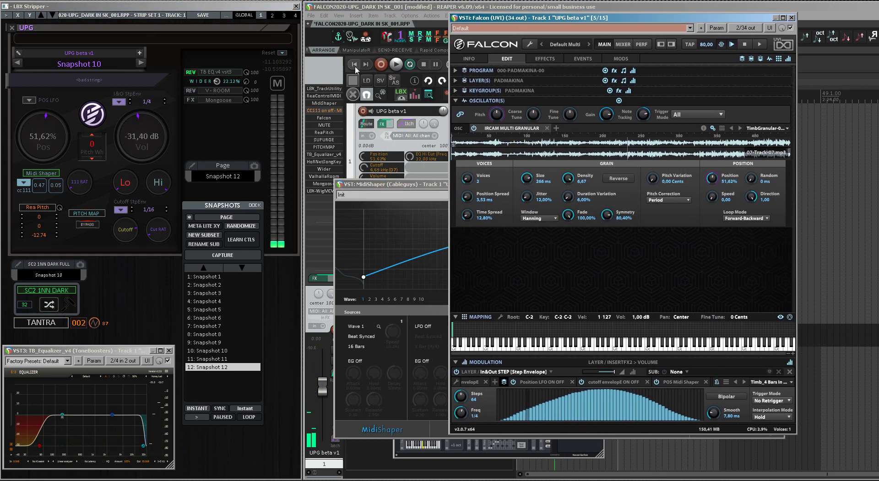
{"action": "left_click", "coordinate": [355, 69]}
{"action": "left_click", "coordinate": [395, 64]}
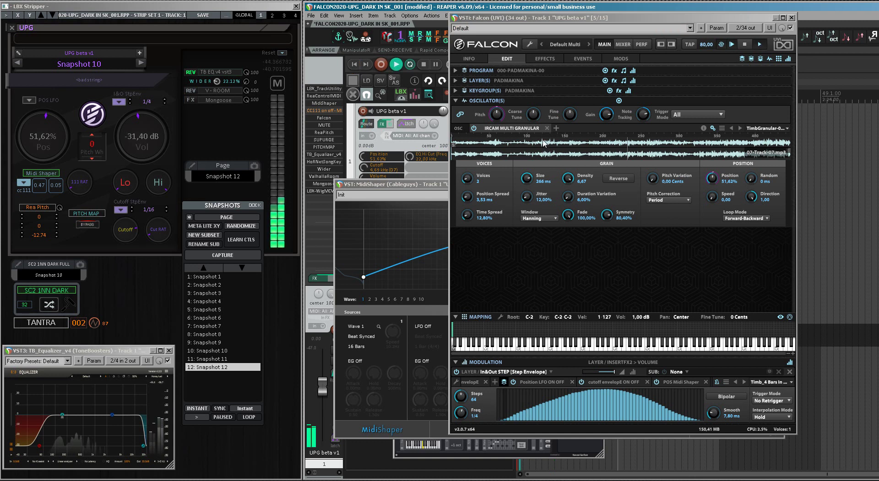
Switch off the I&O step envelope, bring MidiShaper in front of Falcon and capture the page as a new snapshot
{"action": "left_click", "coordinate": [118, 103]}
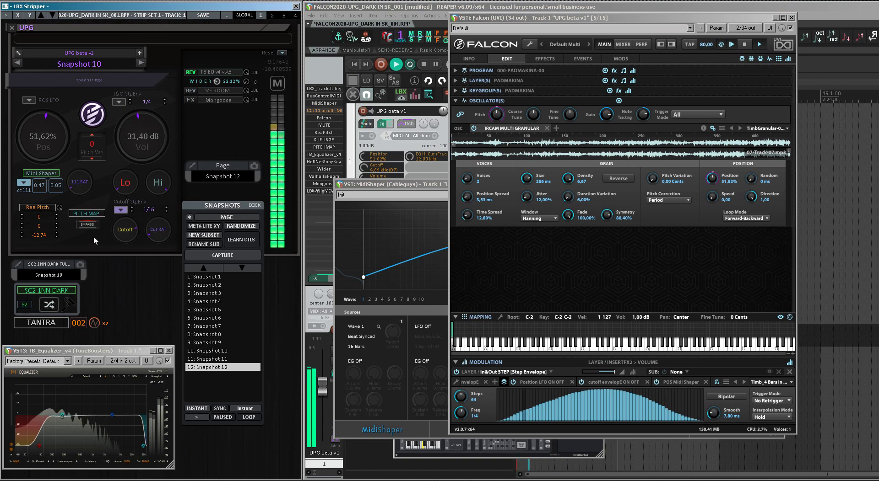
{"action": "left_click_drag", "start_coordinate": [418, 187], "coordinate": [456, 131]}
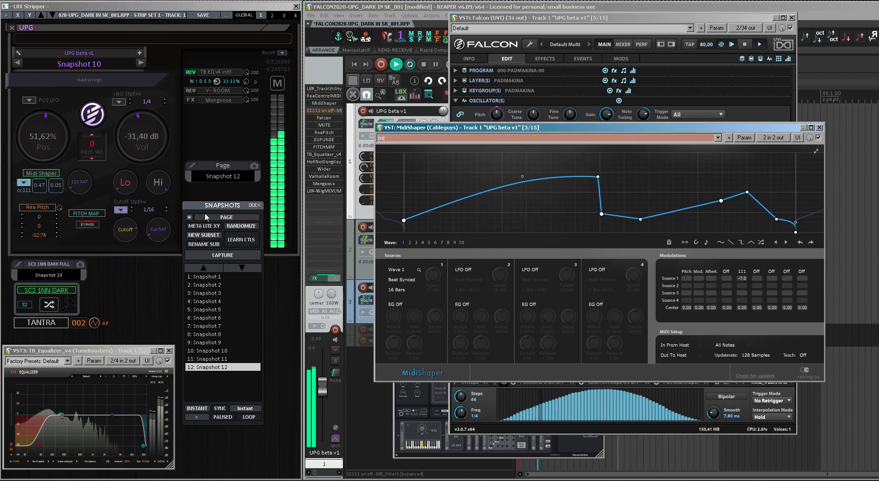
{"action": "left_click", "coordinate": [216, 256]}
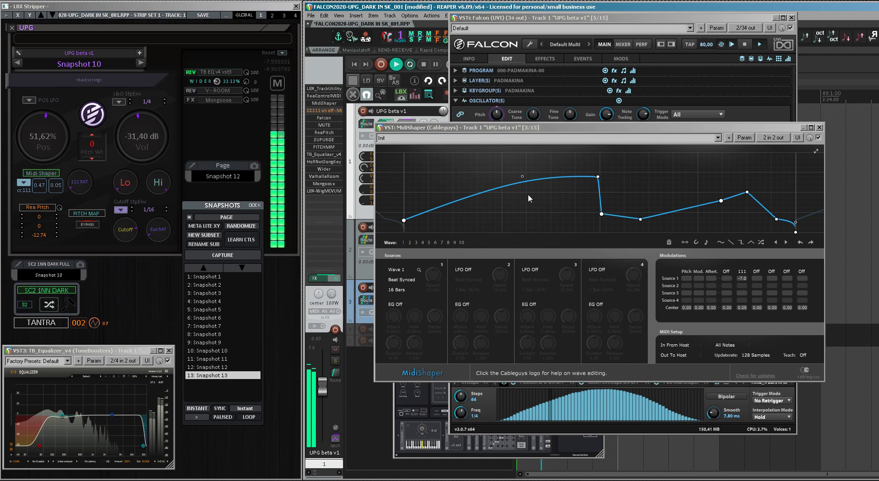
Reshape the first part of MidiShaper's curve into a flat low segment, a short ramp and a straight mid-height plateau using two added points
{"action": "left_click", "coordinate": [477, 197]}
{"action": "left_click_drag", "start_coordinate": [478, 197], "coordinate": [479, 221]}
{"action": "key", "text": "space"}
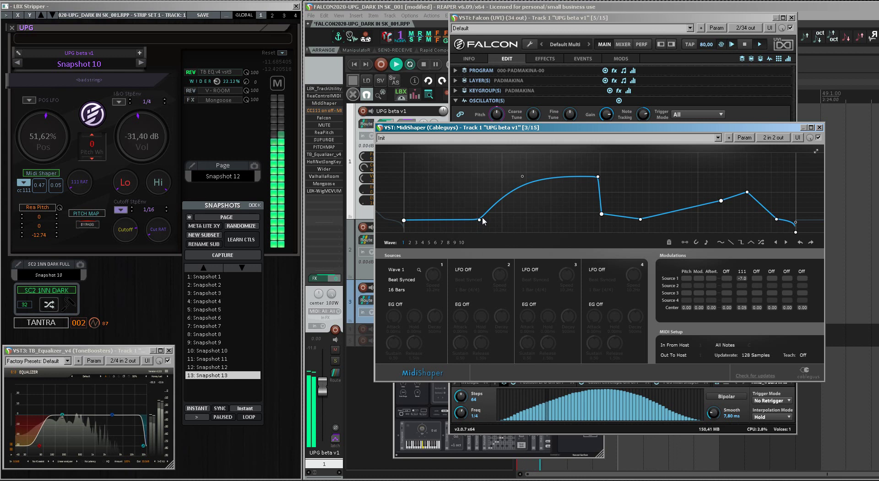
{"action": "left_click", "coordinate": [501, 199]}
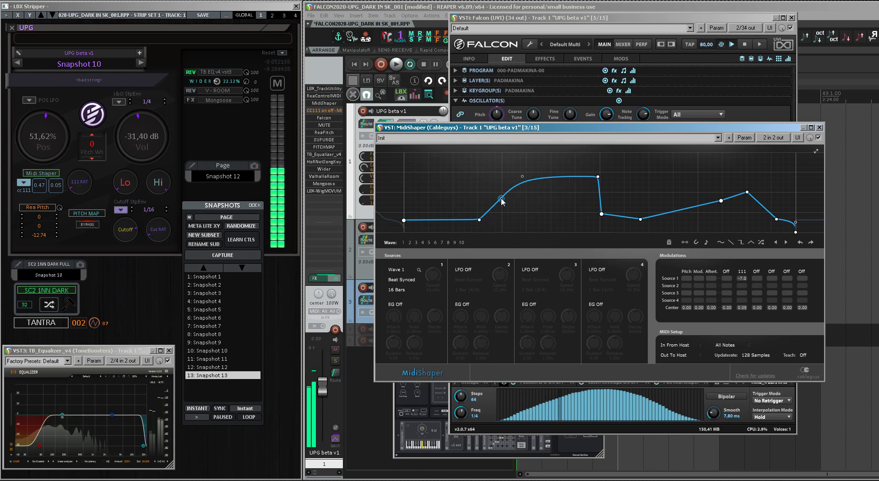
{"action": "double_click", "coordinate": [522, 177]}
{"action": "left_click_drag", "start_coordinate": [597, 176], "coordinate": [599, 199]}
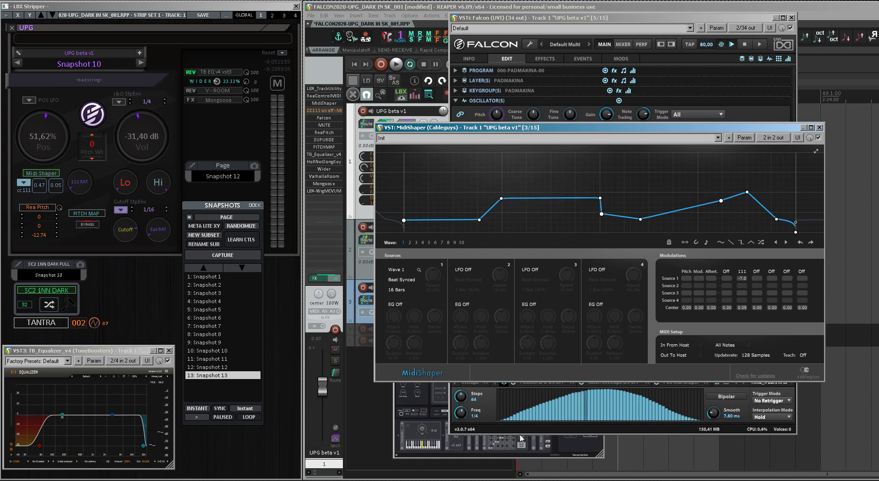
Restart playback and raise the starting point of MidiShaper's curve above the plateau so it slopes down to the second point
{"action": "left_click", "coordinate": [640, 464]}
{"action": "key", "text": "space"}
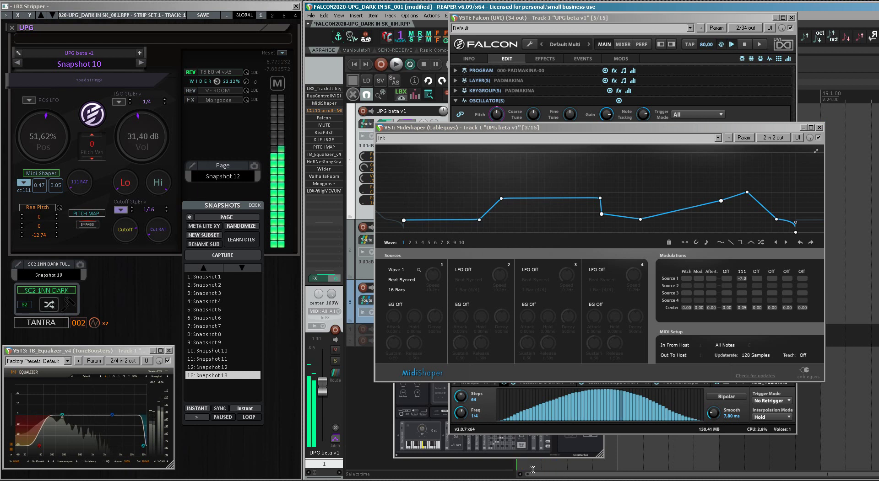
{"action": "mouse_move", "coordinate": [404, 220]}
{"action": "left_mouse_down"}
{"action": "mouse_move", "coordinate": [404, 232]}
{"action": "mouse_move", "coordinate": [406, 210]}
{"action": "left_mouse_up"}
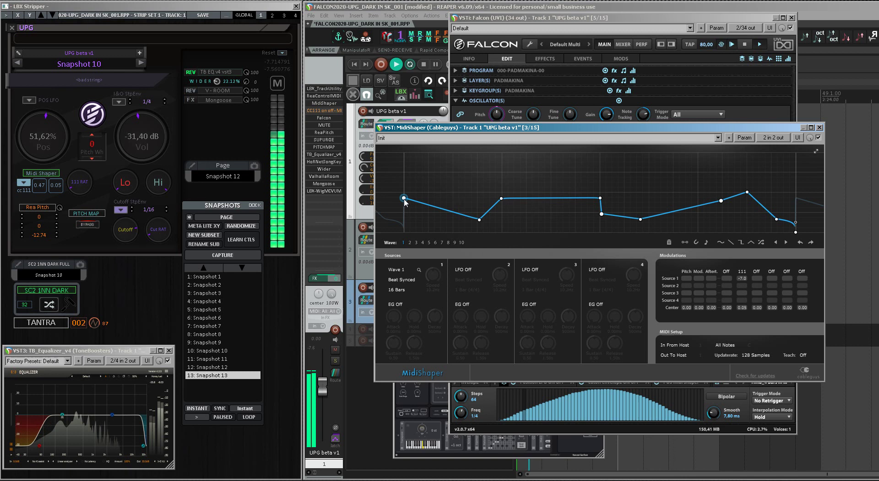
{"action": "left_click_drag", "start_coordinate": [404, 201], "coordinate": [404, 182]}
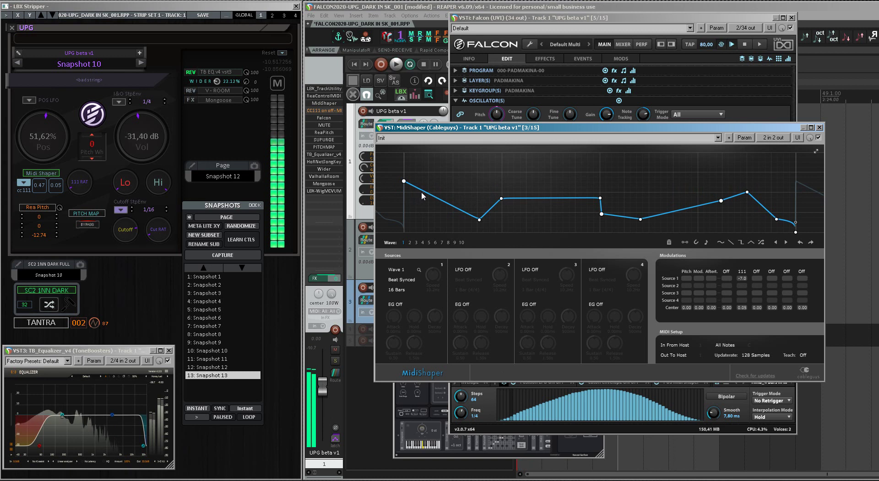
Add two points near the start of MidiShaper's curve to form a high plateau and raise the following low point to ease the descent
{"action": "mouse_move", "coordinate": [417, 188]}
{"action": "left_mouse_down"}
{"action": "mouse_move", "coordinate": [428, 182]}
{"action": "mouse_move", "coordinate": [404, 182]}
{"action": "left_mouse_up"}
{"action": "key", "text": "space"}
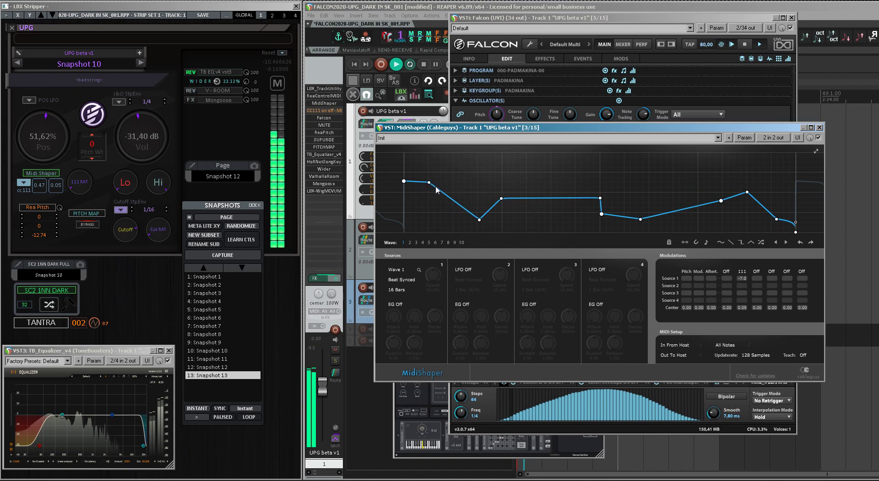
{"action": "left_click_drag", "start_coordinate": [447, 196], "coordinate": [451, 179]}
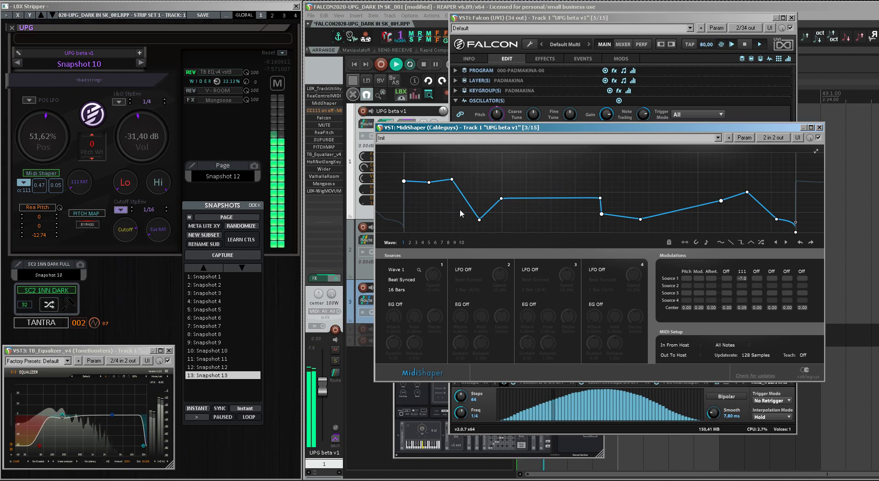
{"action": "left_click_drag", "start_coordinate": [478, 221], "coordinate": [476, 193]}
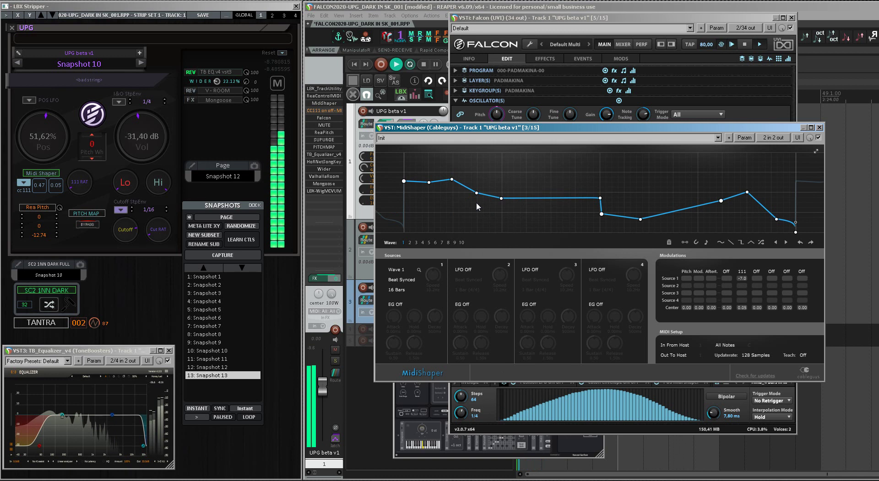
Raise the first three points of MidiShaper's curve so it begins high with a slight dip at the second point
{"action": "left_click_drag", "start_coordinate": [404, 182], "coordinate": [403, 175]}
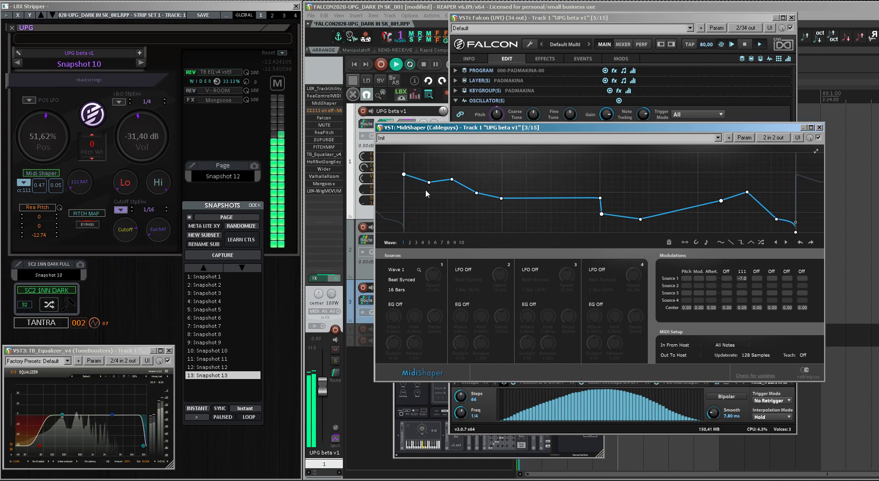
{"action": "left_click_drag", "start_coordinate": [428, 183], "coordinate": [428, 179]}
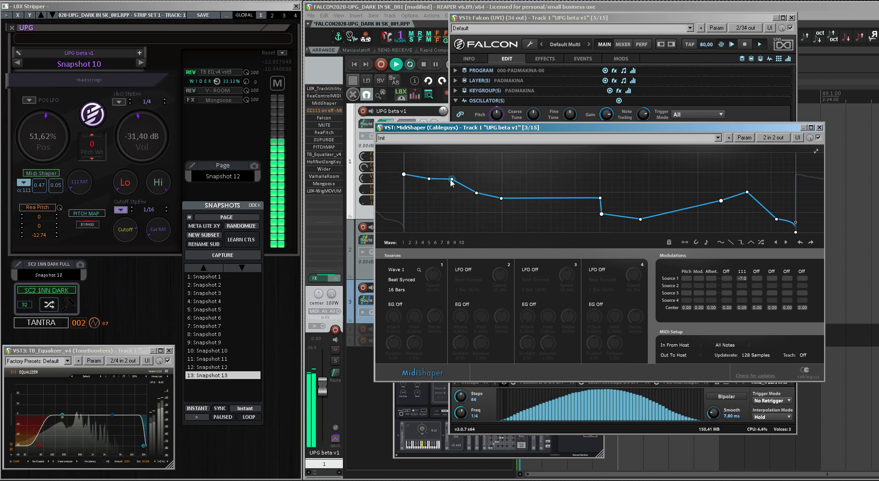
{"action": "left_click_drag", "start_coordinate": [452, 182], "coordinate": [452, 173]}
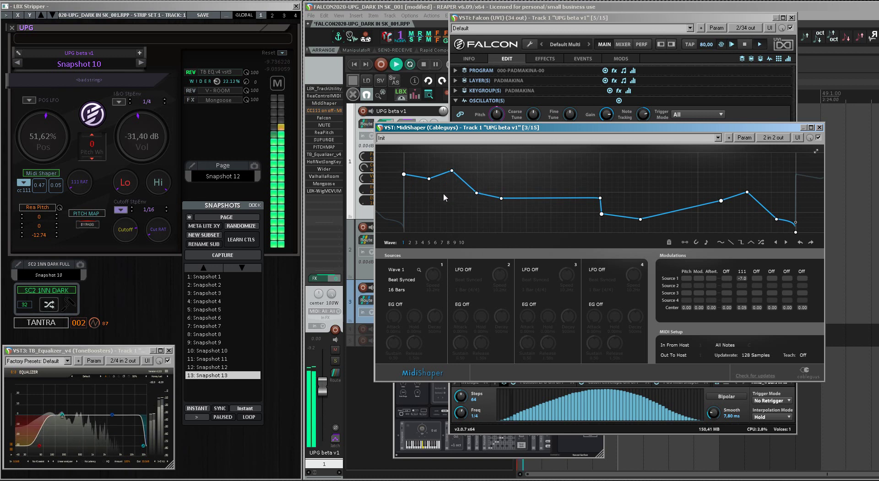
{"action": "left_click_drag", "start_coordinate": [403, 174], "coordinate": [429, 173]}
{"action": "key", "text": "space"}
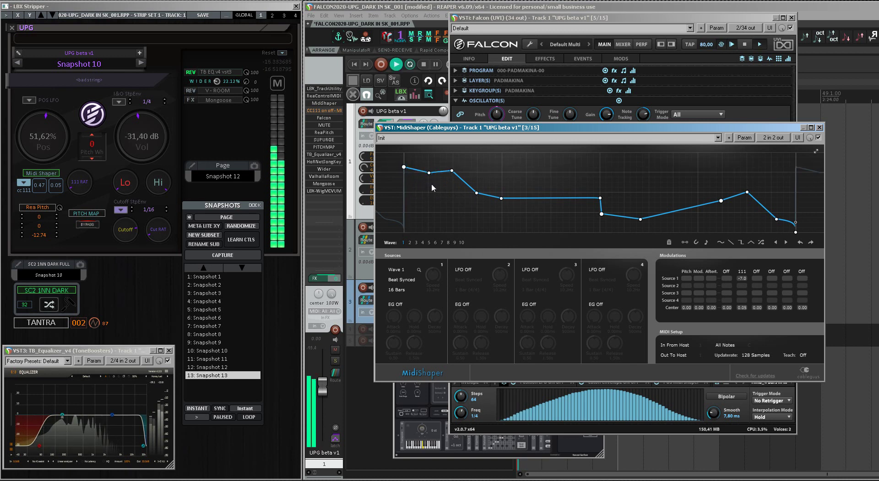
Move the MidiShaper window lower and shape the curve's opening into a high zigzag that ends in a vertical drop to the plateau
{"action": "left_click_drag", "start_coordinate": [432, 128], "coordinate": [424, 169]}
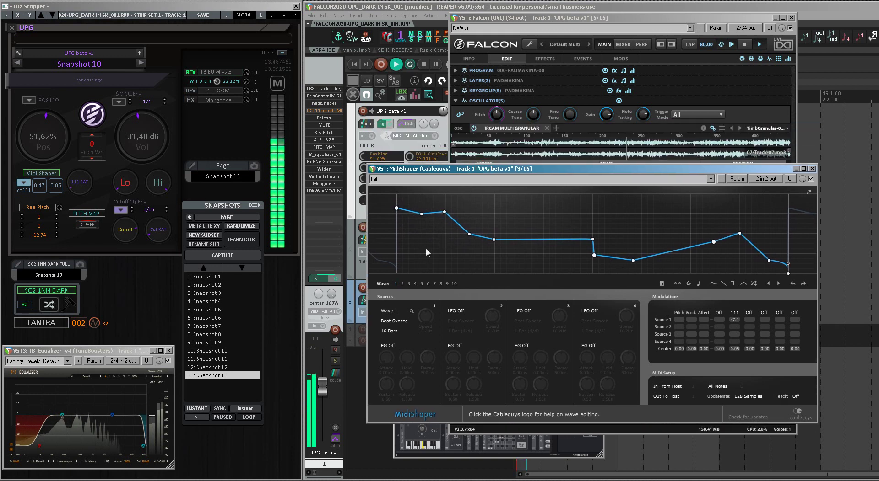
{"action": "left_click_drag", "start_coordinate": [422, 214], "coordinate": [421, 216]}
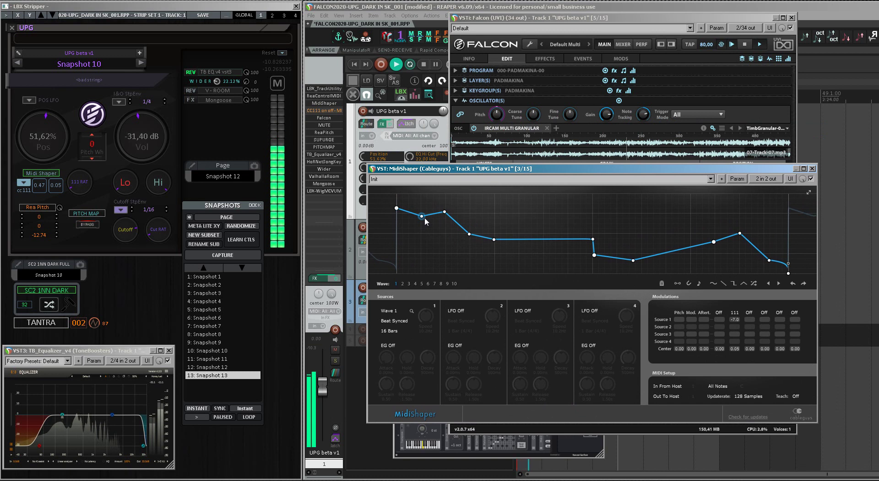
{"action": "left_click_drag", "start_coordinate": [445, 213], "coordinate": [444, 207]}
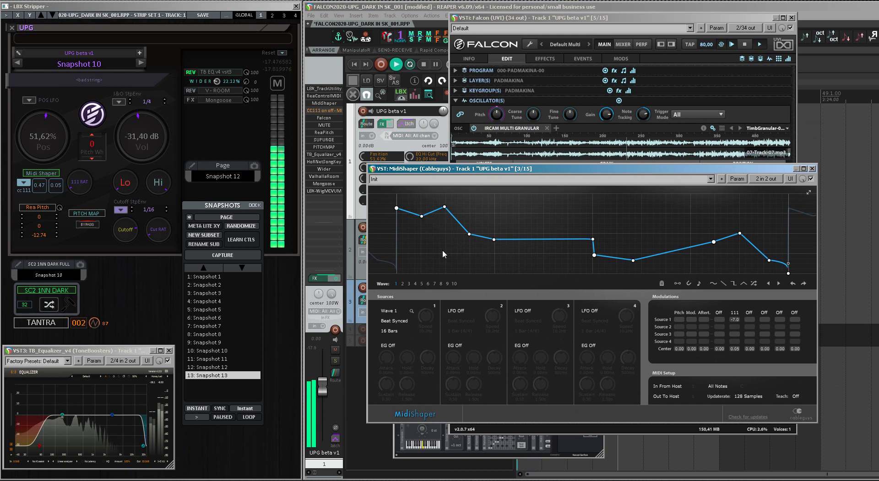
{"action": "left_click_drag", "start_coordinate": [469, 234], "coordinate": [494, 206]}
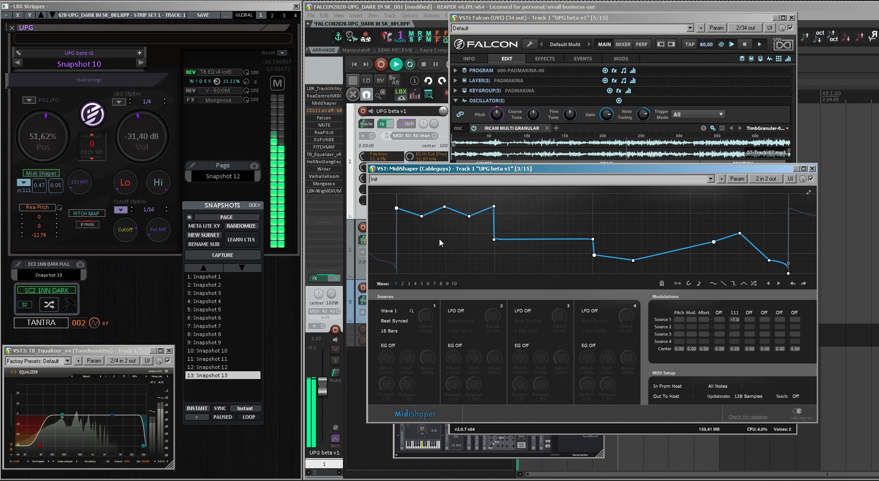
{"action": "mouse_move", "coordinate": [396, 210]}
{"action": "left_mouse_down"}
{"action": "mouse_move", "coordinate": [400, 227]}
{"action": "mouse_move", "coordinate": [397, 194]}
{"action": "left_mouse_up"}
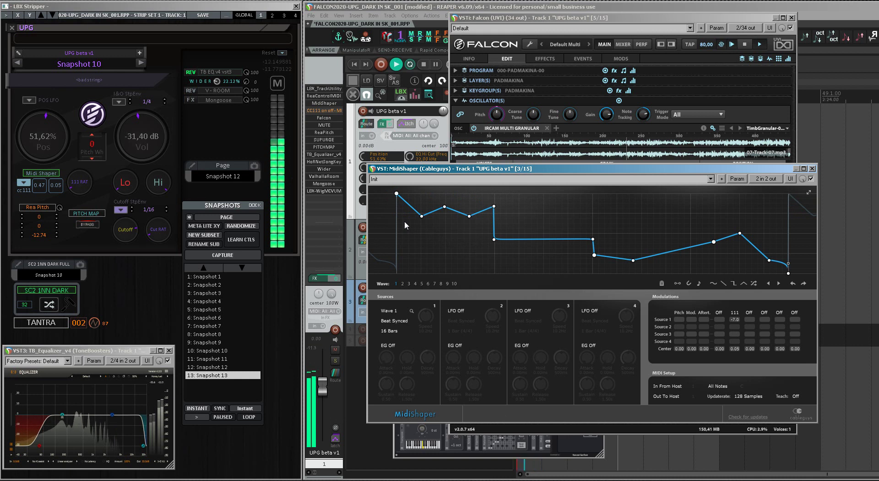
{"action": "left_click_drag", "start_coordinate": [397, 193], "coordinate": [396, 203]}
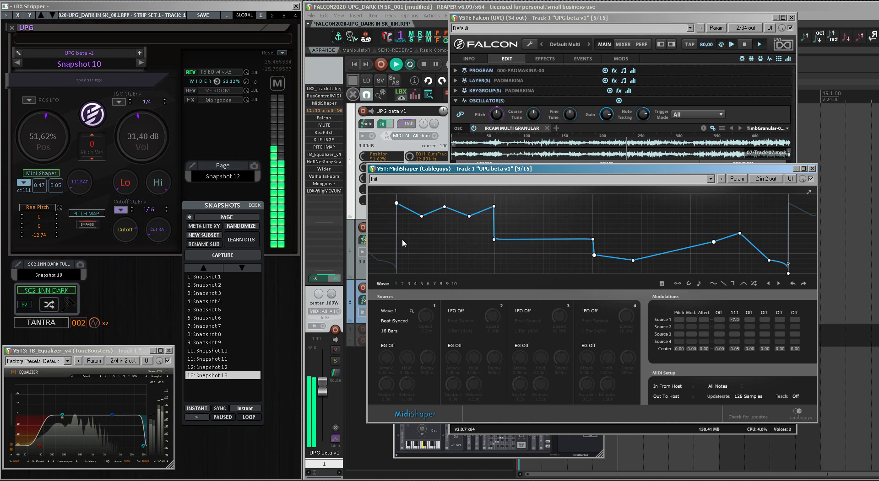
Adjust the Midi Shaper 111 RAT knob on the UPG strip, raising it to 0,07 and fine-tuning it from there
{"action": "mouse_move", "coordinate": [112, 229]}
{"action": "mouse_move", "coordinate": [80, 187]}
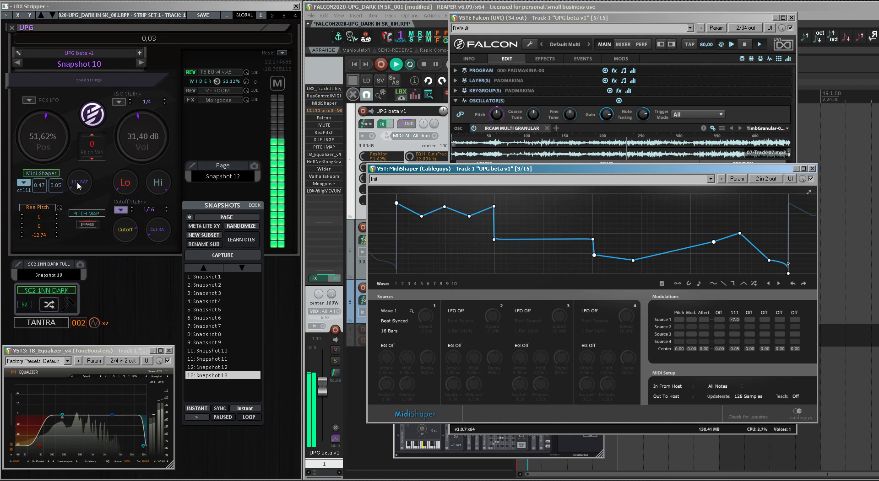
{"action": "scroll", "coordinate": [79, 184], "scroll_direction": "up", "scroll_amount": 4}
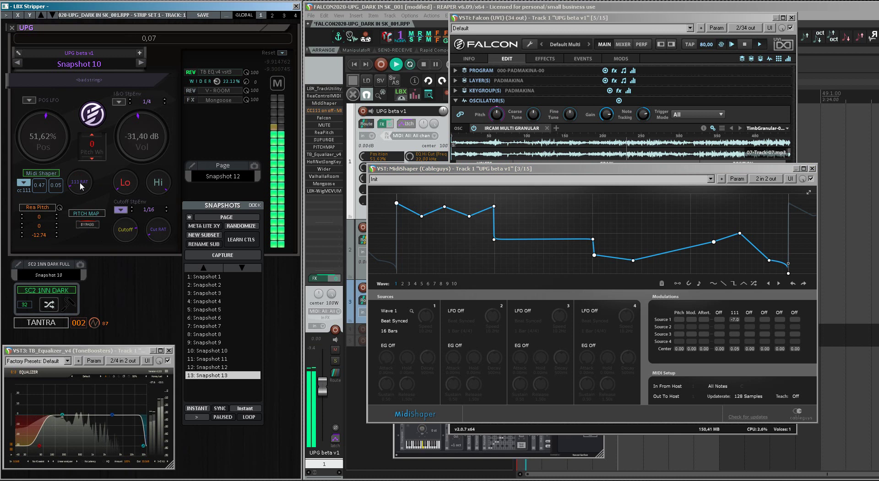
{"action": "left_click_drag", "start_coordinate": [80, 186], "coordinate": [80, 194]}
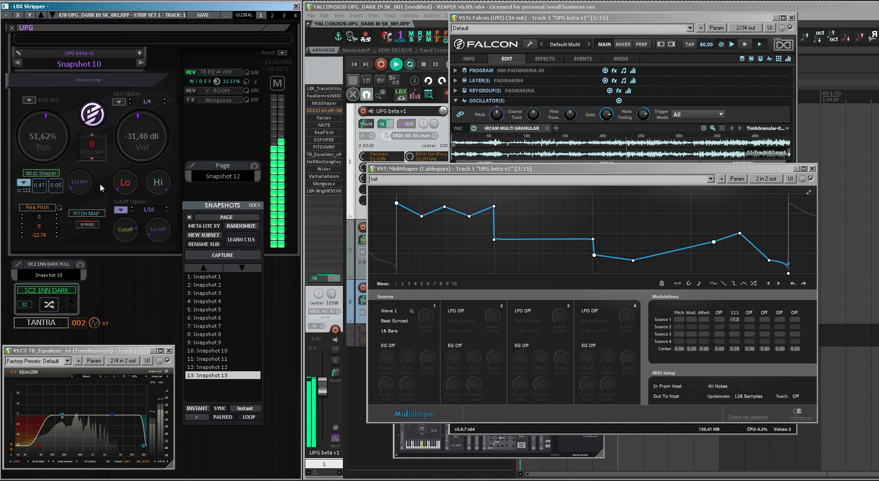
{"action": "left_click_drag", "start_coordinate": [80, 185], "coordinate": [78, 184]}
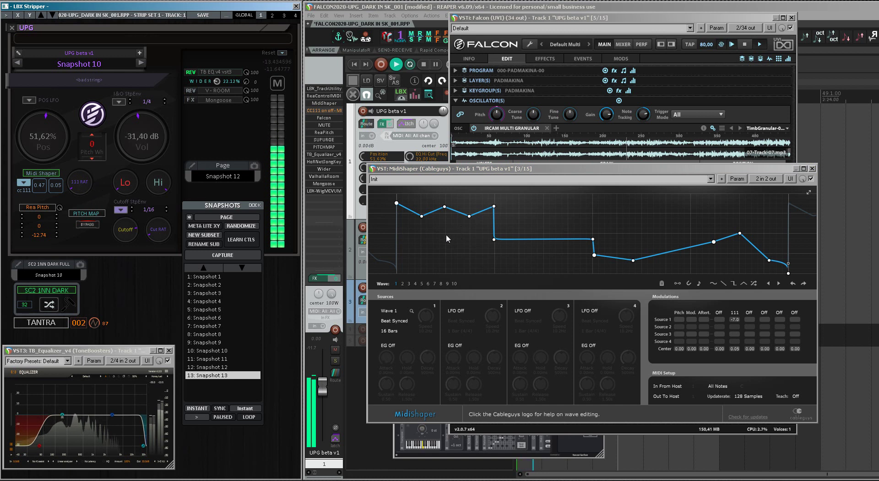
Lower the foot of the curve's vertical drop and add a low point after it, giving a gentle rise before the steeper ramp
{"action": "left_click", "coordinate": [493, 240]}
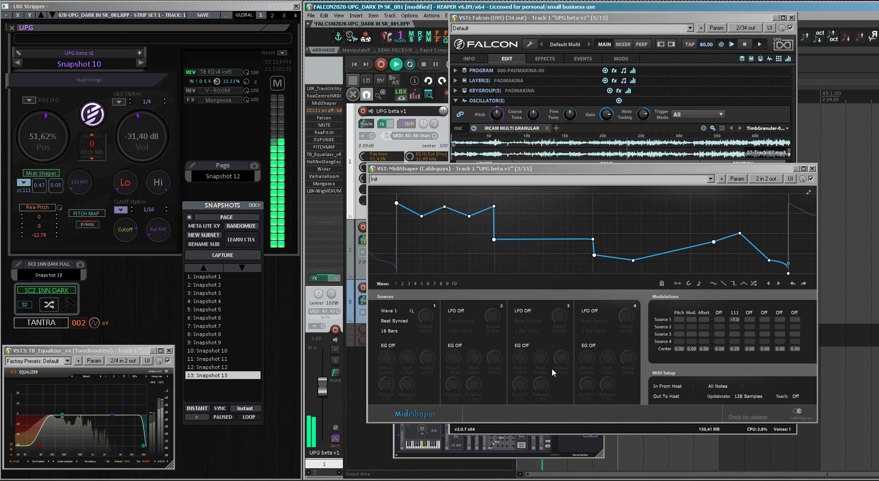
{"action": "left_click_drag", "start_coordinate": [494, 241], "coordinate": [494, 266]}
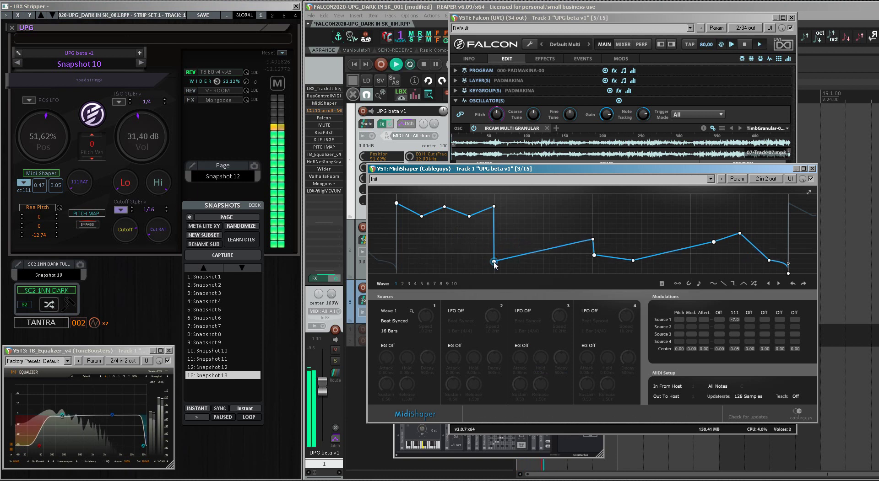
{"action": "left_click", "coordinate": [517, 257]}
{"action": "left_click_drag", "start_coordinate": [518, 258], "coordinate": [540, 261]}
{"action": "key", "text": "space"}
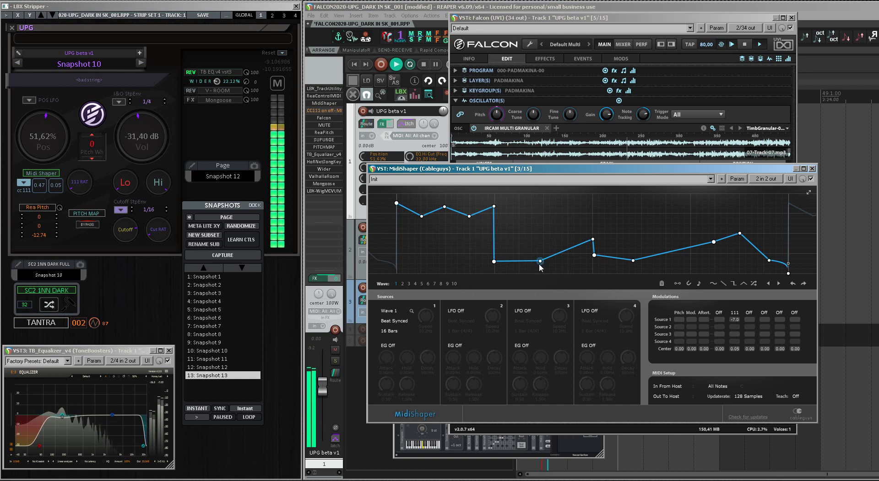
{"action": "key", "text": "space"}
{"action": "left_click_drag", "start_coordinate": [540, 261], "coordinate": [541, 257]}
{"action": "key", "text": "space"}
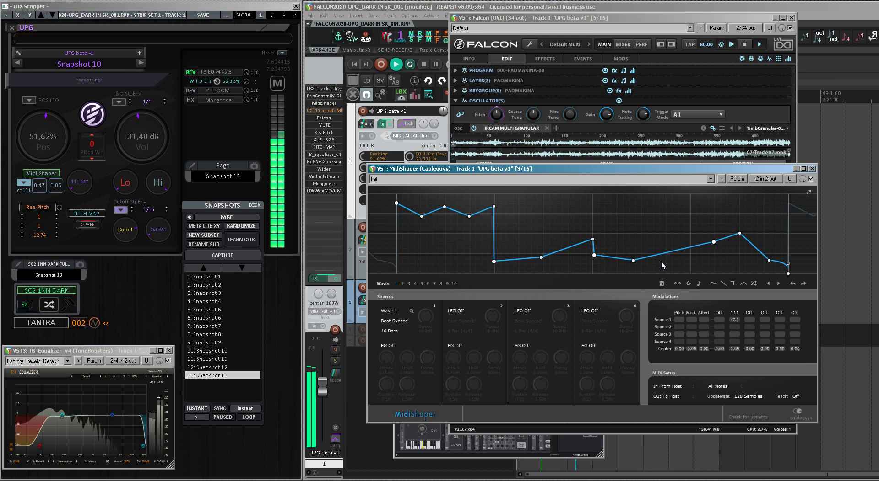
Add a point at the curve's floor, lower its neighbour into a flat bottom segment and raise the two points after it into a high plateau
{"action": "left_click_drag", "start_coordinate": [675, 265], "coordinate": [689, 273]}
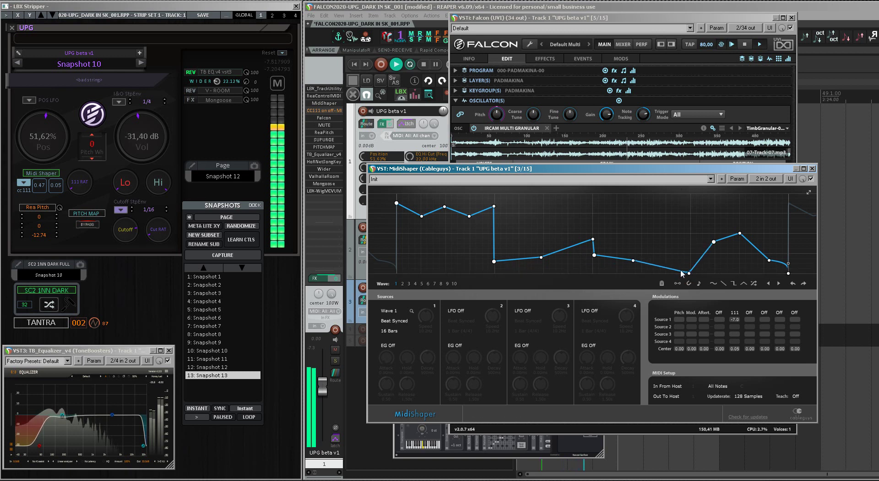
{"action": "left_click_drag", "start_coordinate": [713, 241], "coordinate": [722, 273]}
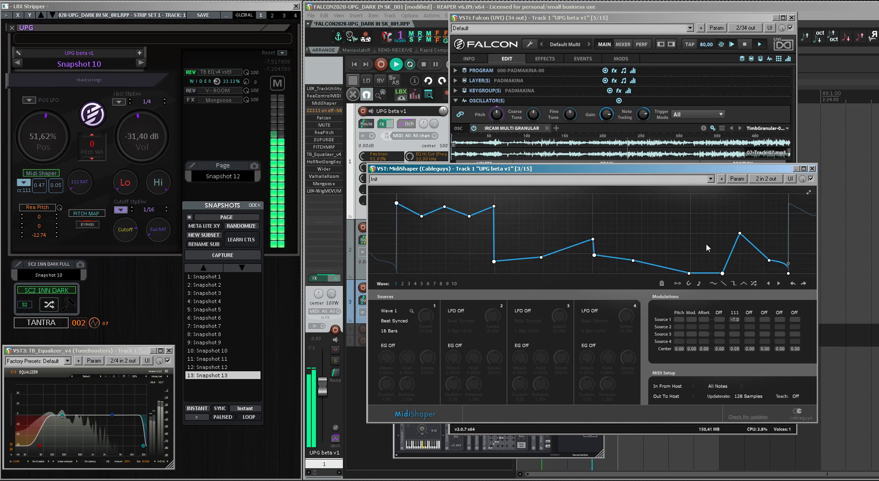
{"action": "left_click_drag", "start_coordinate": [739, 234], "coordinate": [738, 208]}
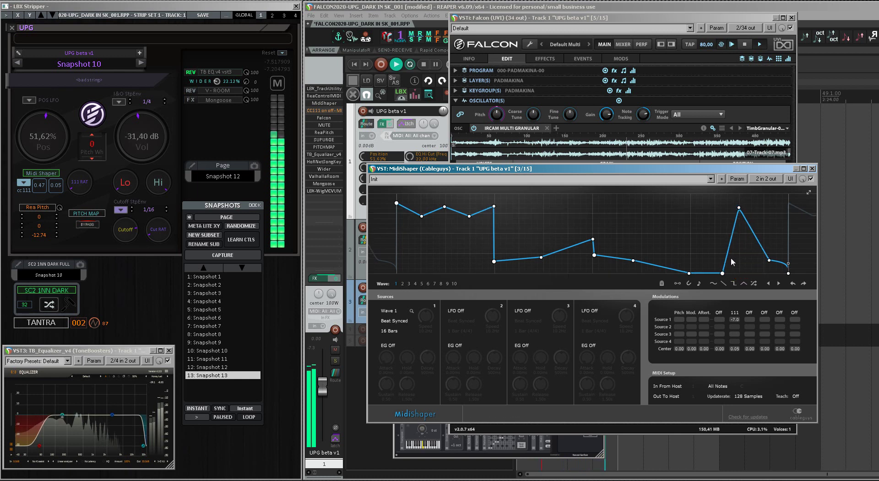
{"action": "left_click_drag", "start_coordinate": [769, 261], "coordinate": [784, 208]}
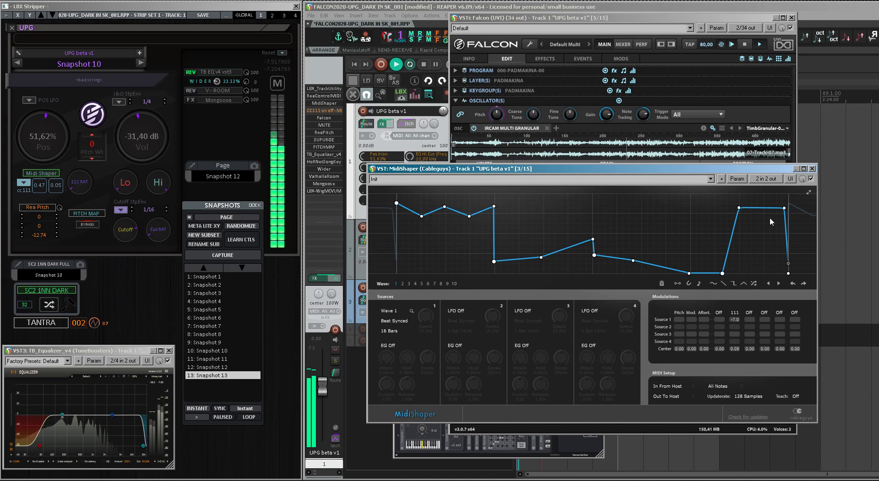
Turn on MidiShaper's horizontal line drawing and grid snapping, and draw a rising staircase between the floor segment and the final plateau
{"action": "left_click", "coordinate": [677, 284]}
{"action": "left_click", "coordinate": [689, 284]}
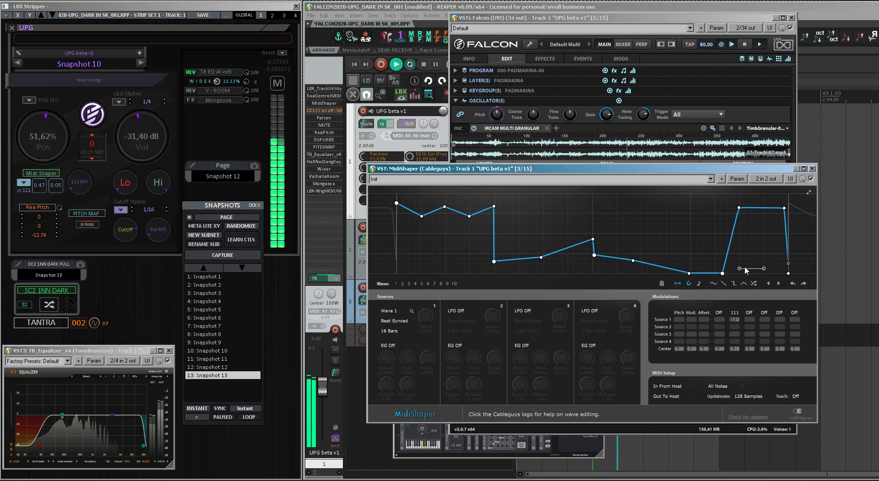
{"action": "left_click", "coordinate": [744, 267]}
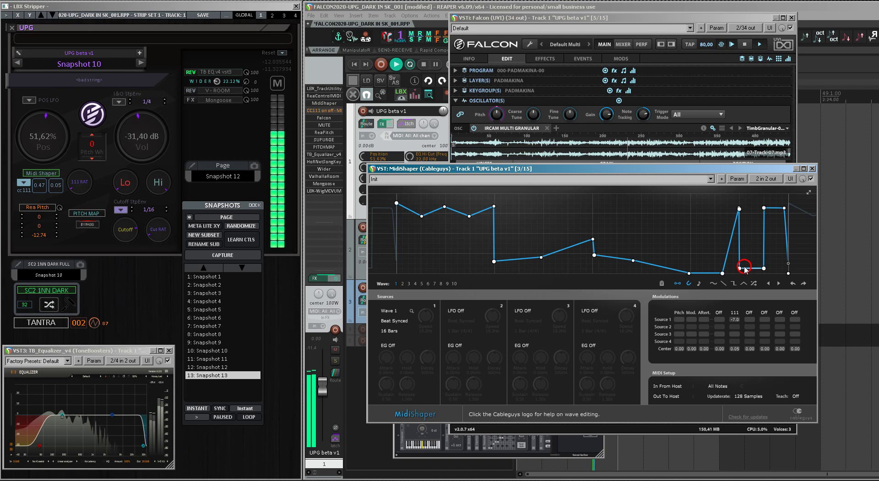
{"action": "left_click_drag", "start_coordinate": [744, 269], "coordinate": [715, 269]}
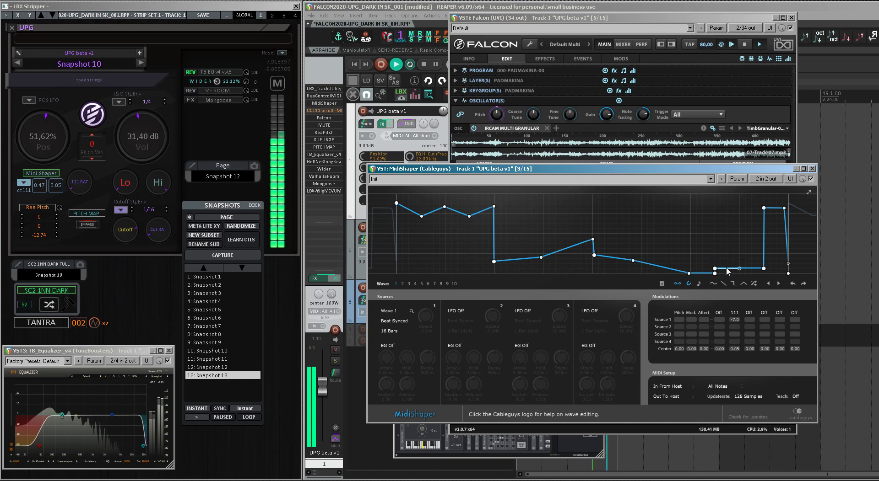
{"action": "left_click", "coordinate": [726, 264]}
{"action": "key", "text": "space"}
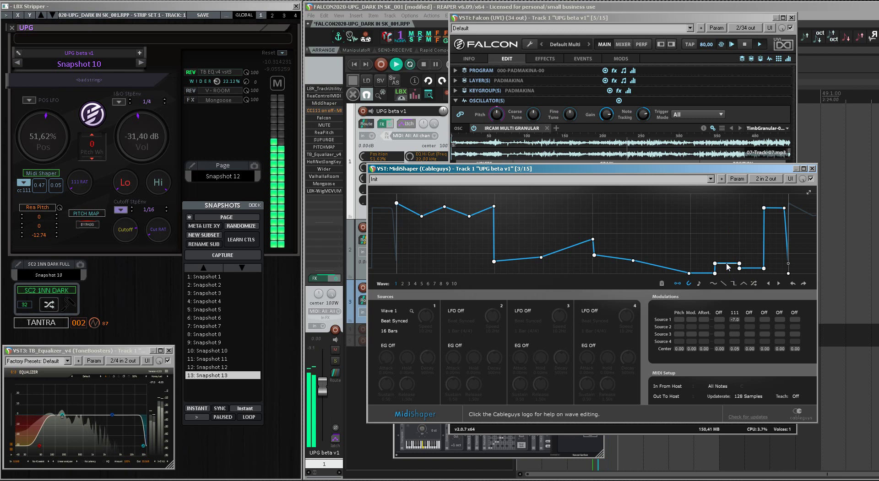
{"action": "left_click", "coordinate": [751, 248]}
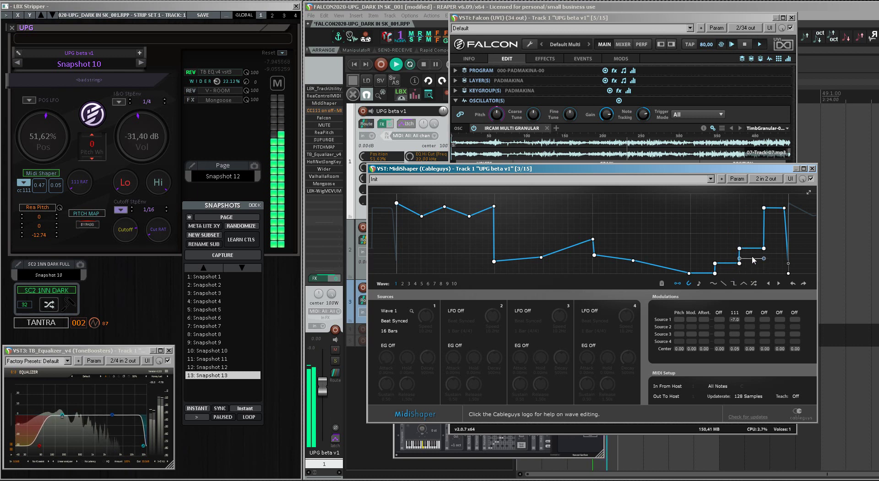
{"action": "left_click", "coordinate": [752, 252]}
{"action": "left_click", "coordinate": [752, 249]}
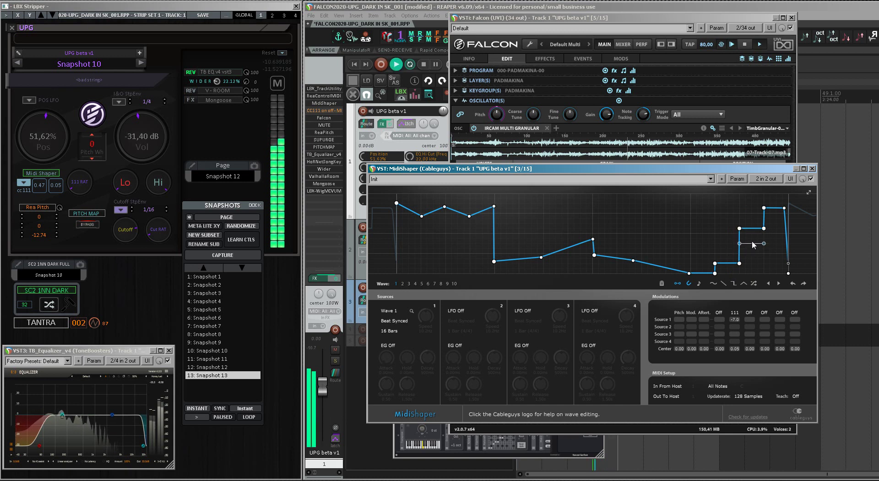
Close the HY-SeqCollection2 window and raise the last step of MidiShaper's staircase to maximum height, extending it to the curve's end
{"action": "left_click", "coordinate": [579, 447]}
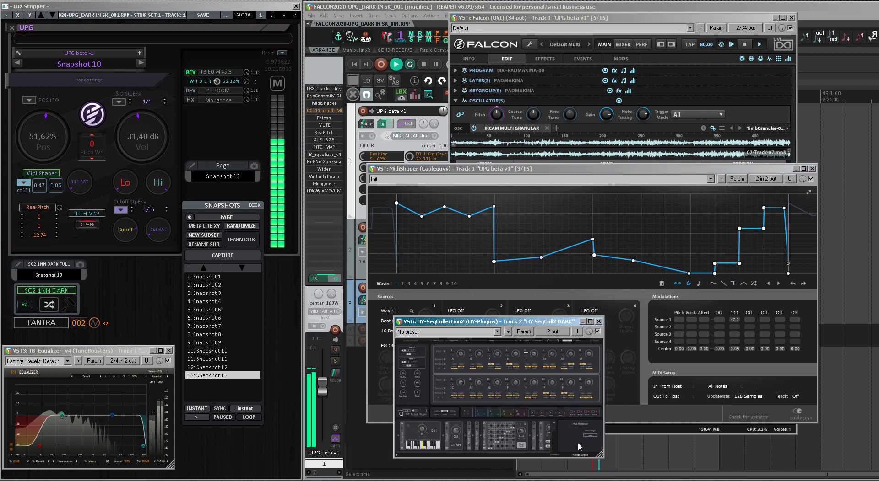
{"action": "left_click", "coordinate": [598, 322]}
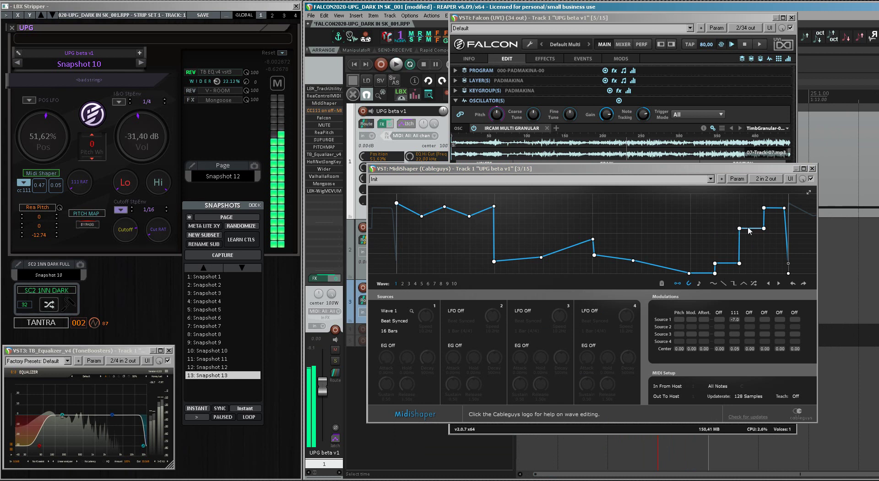
{"action": "left_click_drag", "start_coordinate": [750, 234], "coordinate": [751, 225]}
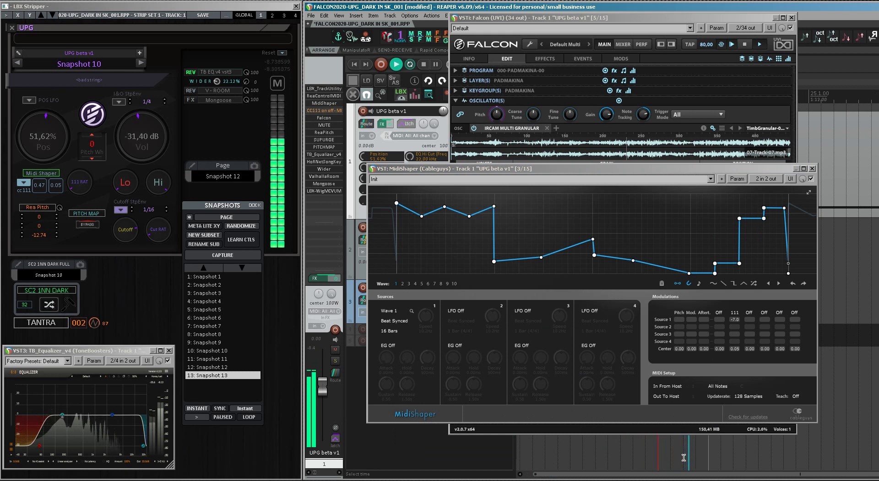
{"action": "left_click_drag", "start_coordinate": [751, 223], "coordinate": [778, 193]}
{"action": "key", "text": "space"}
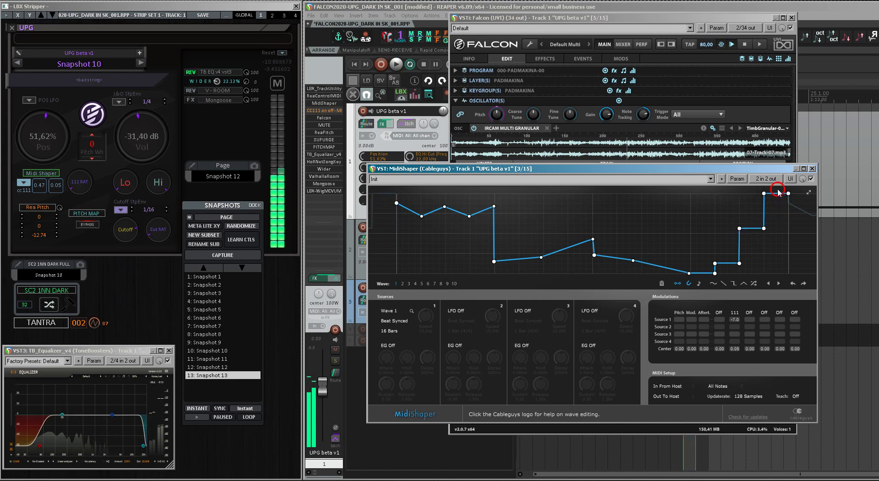
Set the time selection from 13.1.00 to 17.1.00 and restart playback to hear the end of the curve
{"action": "left_click", "coordinate": [698, 454]}
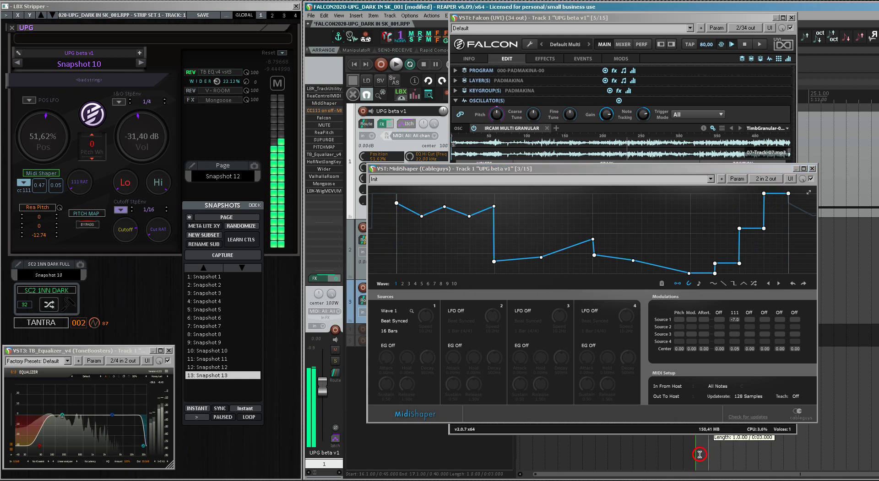
{"action": "key", "text": "space"}
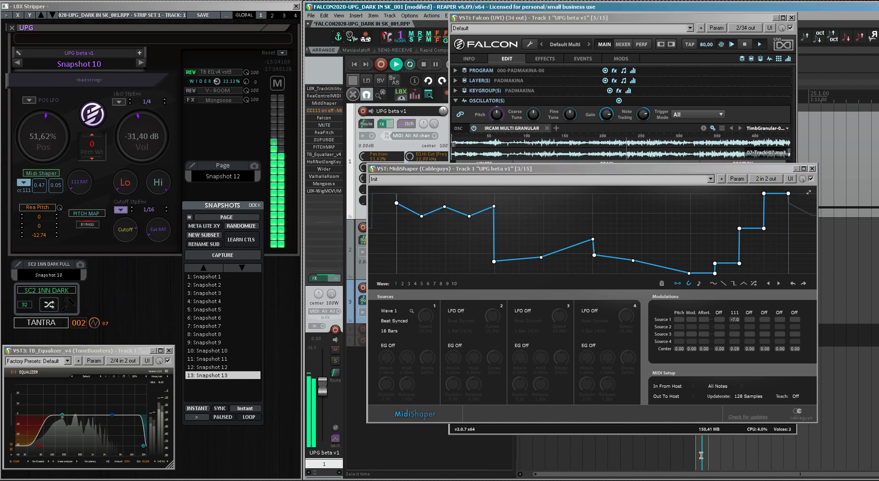
{"action": "left_click_drag", "start_coordinate": [659, 458], "coordinate": [706, 459]}
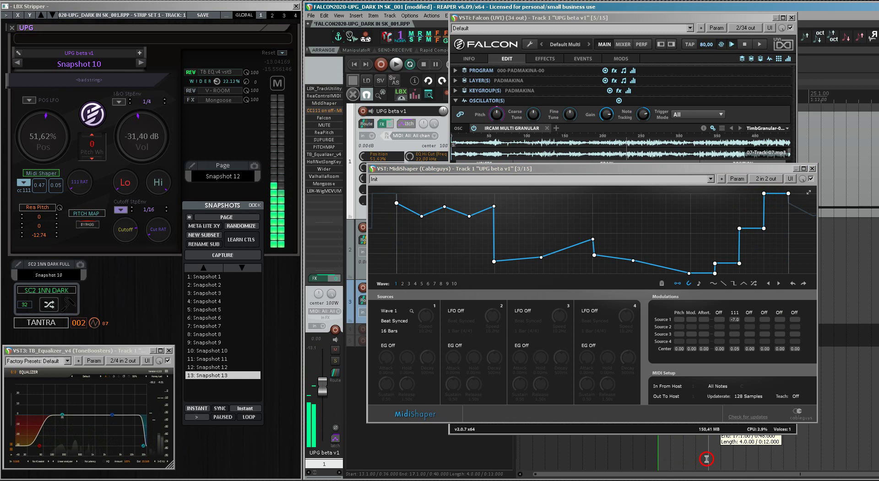
{"action": "key", "text": "space"}
Raise MidiShaper's floor segment before the staircase into a high step and lift the following low step to about mid-height
{"action": "left_click_drag", "start_coordinate": [712, 271], "coordinate": [712, 274]}
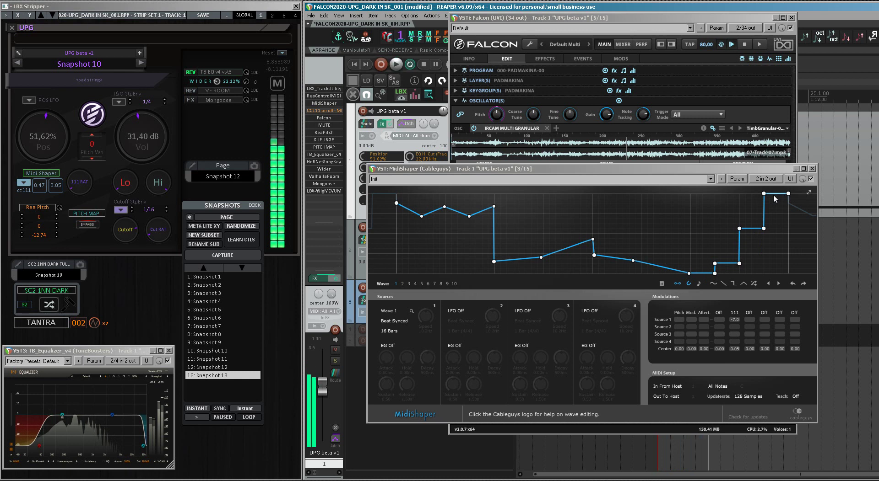
{"action": "left_click_drag", "start_coordinate": [704, 276], "coordinate": [705, 221]}
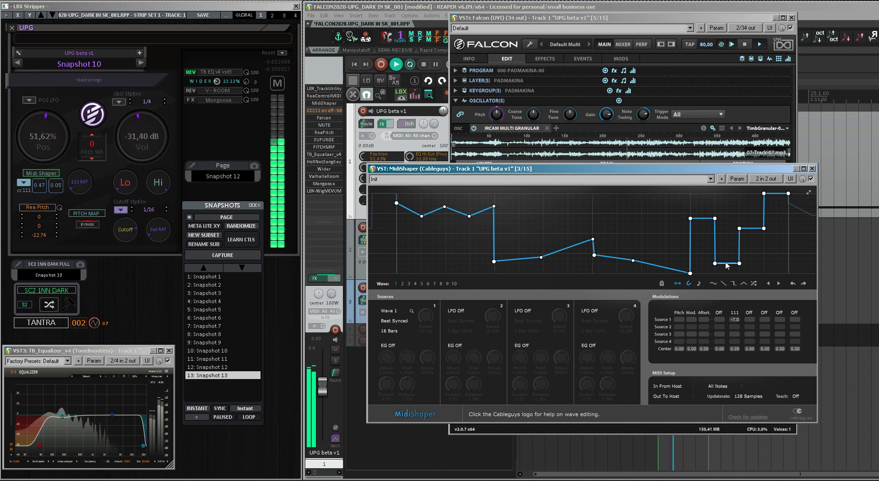
{"action": "left_click_drag", "start_coordinate": [727, 264], "coordinate": [728, 256]}
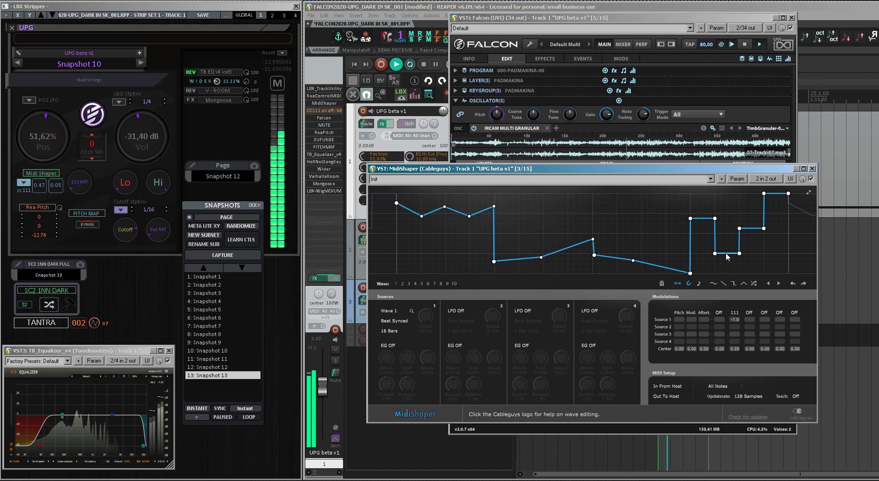
{"action": "mouse_move", "coordinate": [728, 256]}
{"action": "left_mouse_down"}
{"action": "mouse_move", "coordinate": [727, 246]}
{"action": "mouse_move", "coordinate": [730, 258]}
{"action": "left_mouse_up"}
{"action": "left_click_drag", "start_coordinate": [729, 255], "coordinate": [730, 242]}
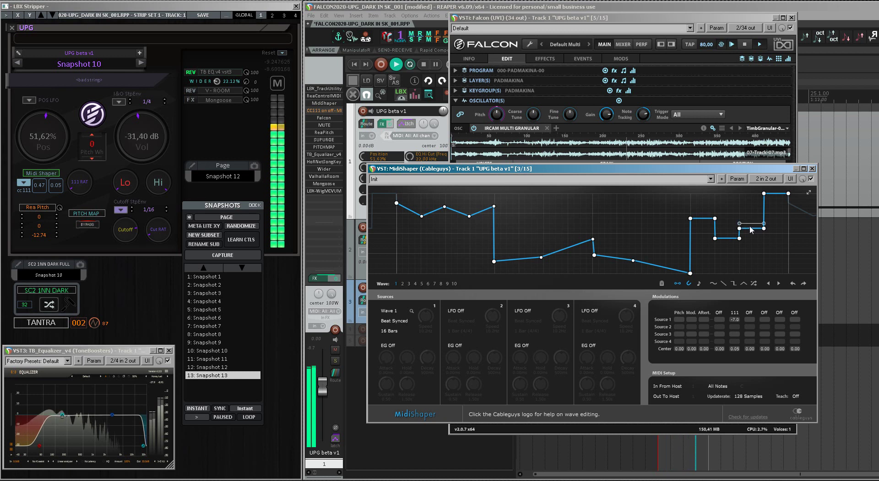
Turn off MidiShaper's steps drawing and lower both points of the small mid-curve drop, placing its foot near the floor
{"action": "left_click", "coordinate": [619, 452]}
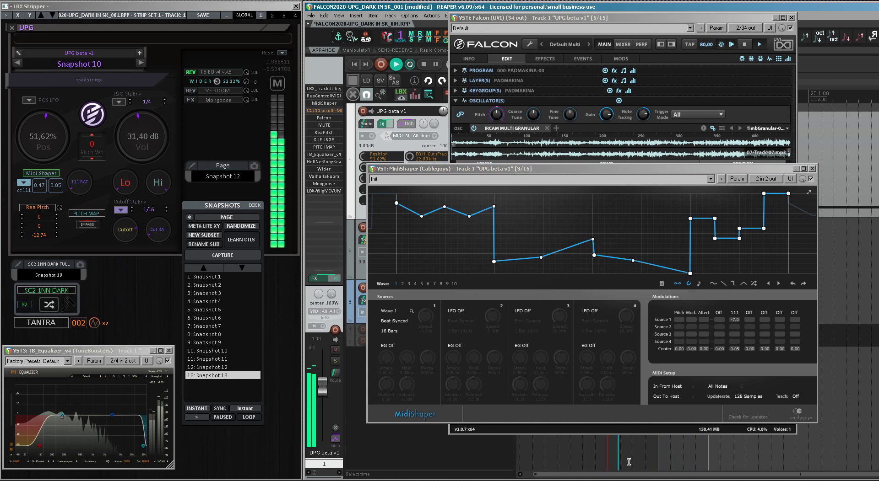
{"action": "left_click_drag", "start_coordinate": [594, 255], "coordinate": [592, 263]}
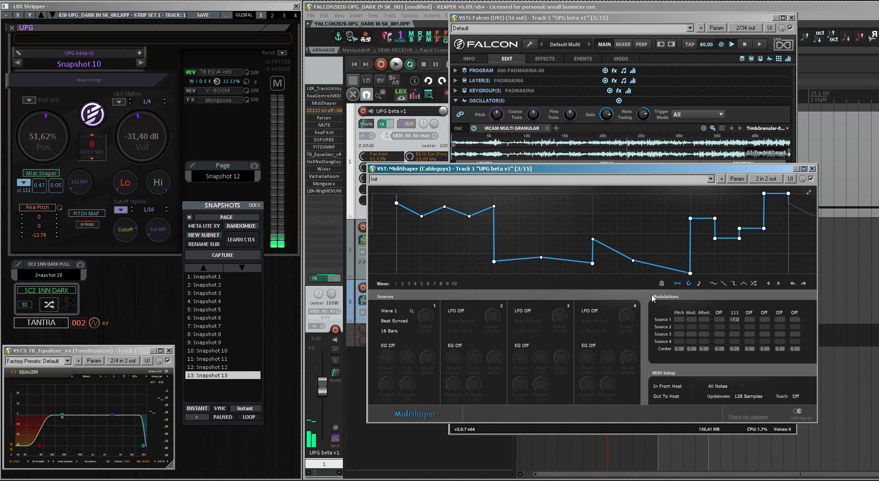
{"action": "left_click", "coordinate": [677, 284]}
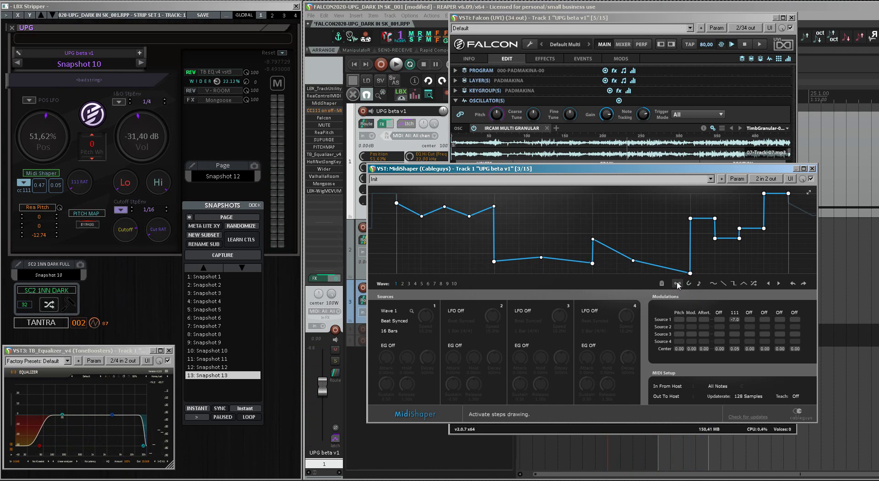
{"action": "key", "text": "space"}
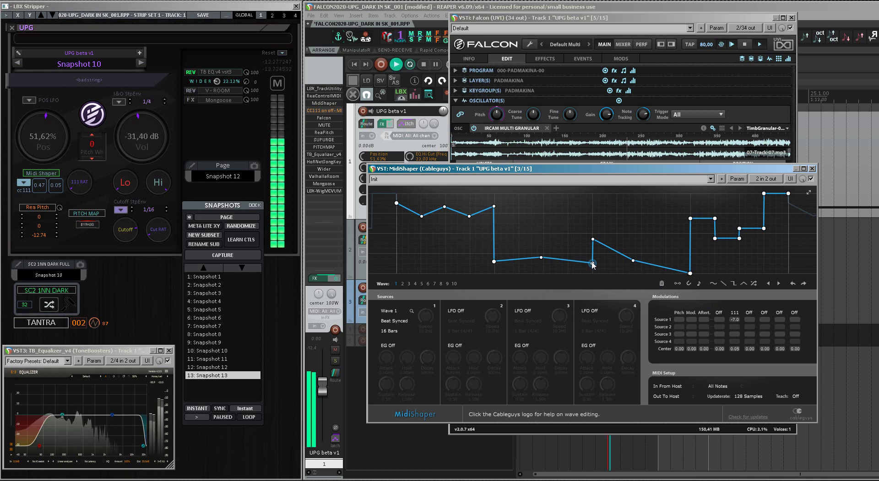
{"action": "mouse_move", "coordinate": [591, 264]}
{"action": "left_mouse_down"}
{"action": "mouse_move", "coordinate": [591, 221]}
{"action": "mouse_move", "coordinate": [592, 271]}
{"action": "left_mouse_up"}
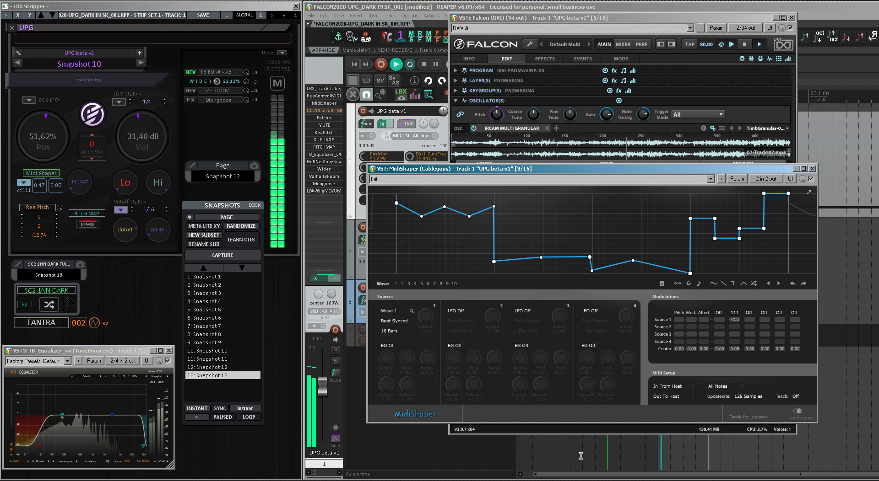
Restart playback from the 0:12:00 position to audition the reshaped middle of the curve
{"action": "left_click", "coordinate": [618, 456]}
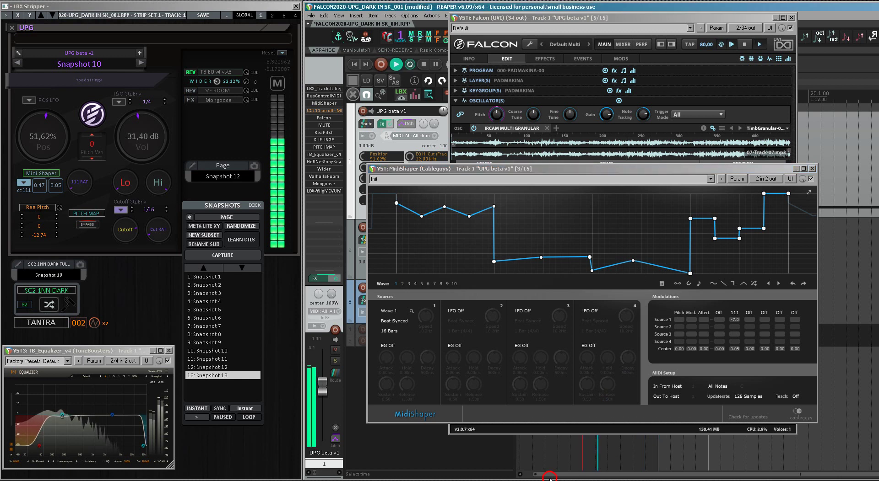
{"action": "left_click_drag", "start_coordinate": [549, 478], "coordinate": [541, 478]}
{"action": "key", "text": "space"}
{"action": "left_click", "coordinate": [566, 462]}
{"action": "key", "text": "space"}
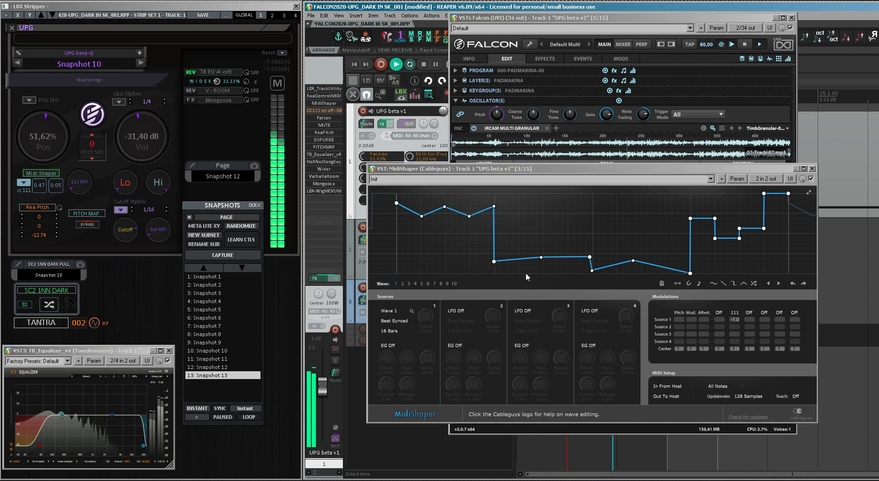
Slightly lower the upper point of the mid-curve drop and the foot of the first vertical drop, keeping a shallow hump between them
{"action": "left_click_drag", "start_coordinate": [589, 258], "coordinate": [591, 262]}
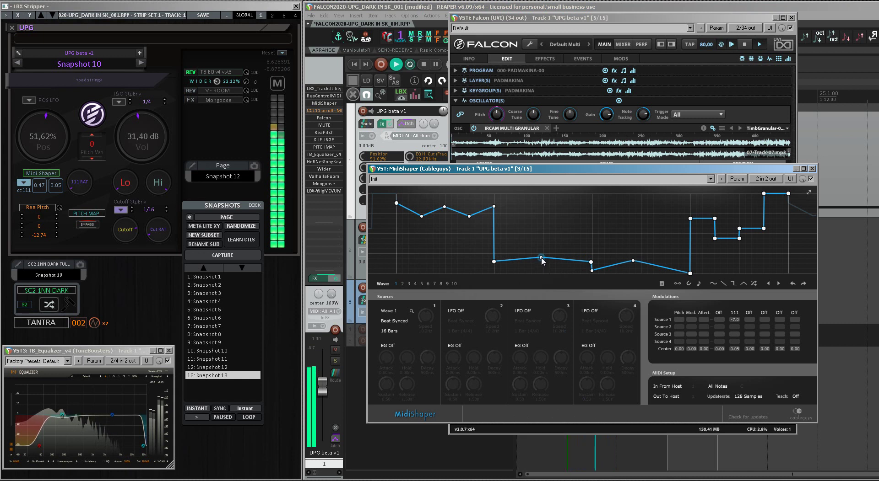
{"action": "left_click_drag", "start_coordinate": [541, 258], "coordinate": [494, 264]}
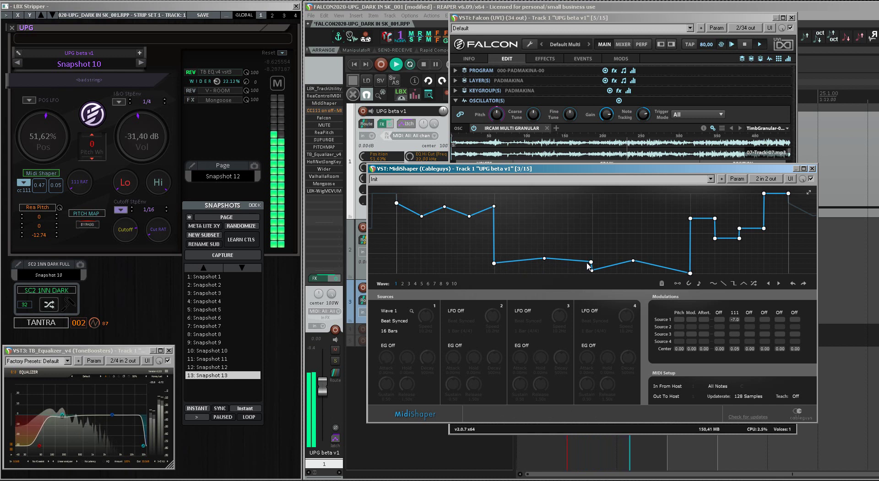
{"action": "left_click_drag", "start_coordinate": [590, 264], "coordinate": [591, 265]}
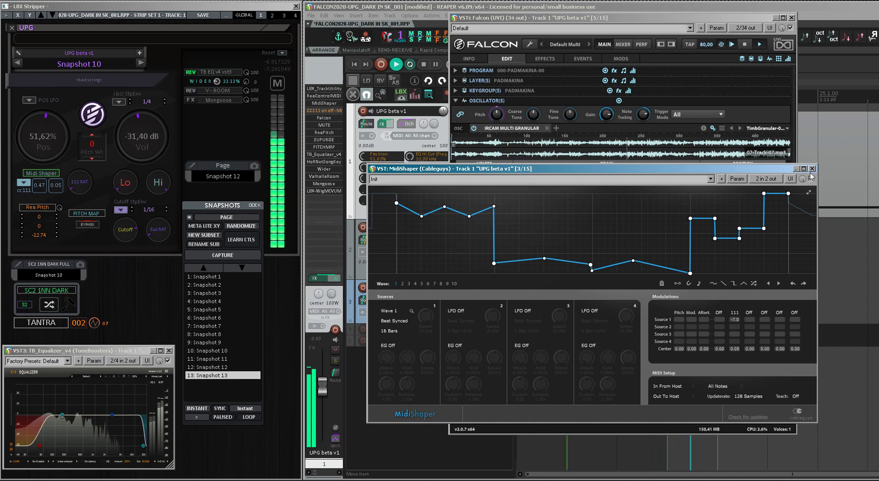
Close the plugin windows, stop playback and capture the current settings as a new page snapshot
{"action": "left_click_drag", "start_coordinate": [762, 170], "coordinate": [776, 193]}
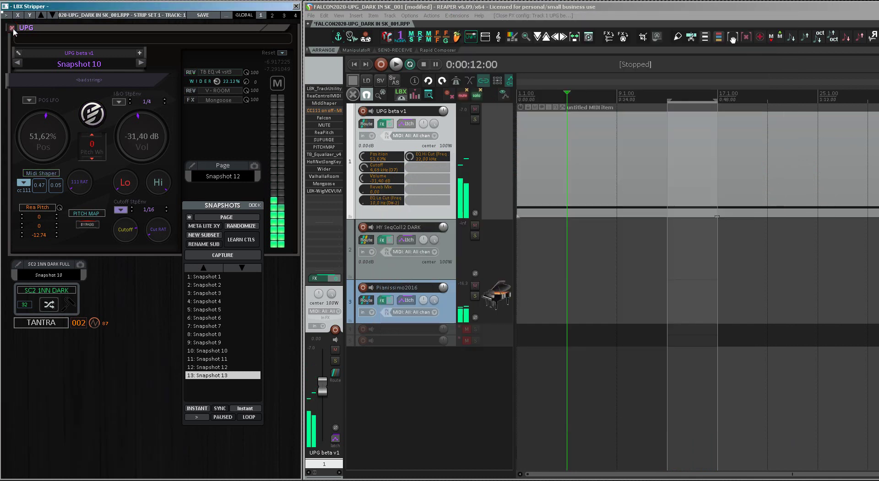
{"action": "key", "text": "space"}
{"action": "left_click", "coordinate": [214, 255]}
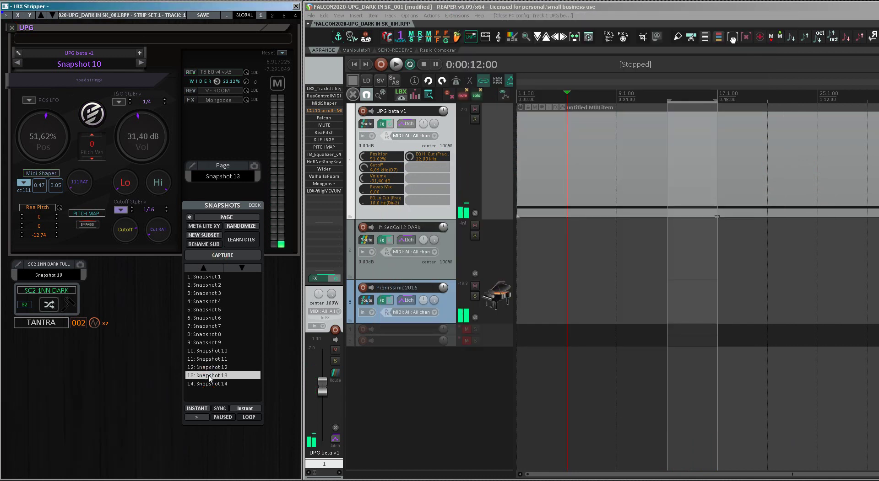
Compare page Snapshot 14 with Snapshot 13 and delete Snapshot 13
{"action": "key", "text": "space"}
{"action": "left_click", "coordinate": [212, 384]}
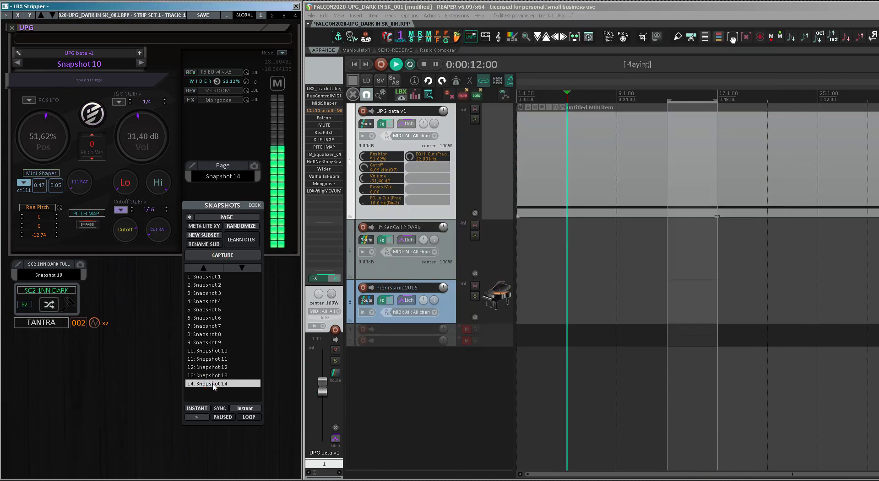
{"action": "key", "text": "space"}
{"action": "left_click", "coordinate": [213, 377]}
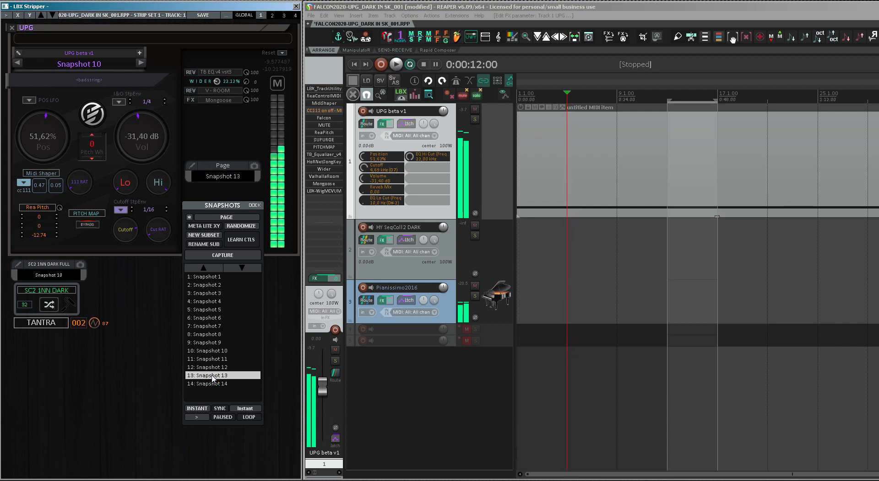
{"action": "right_click", "coordinate": [215, 378]}
{"action": "left_click", "coordinate": [224, 392]}
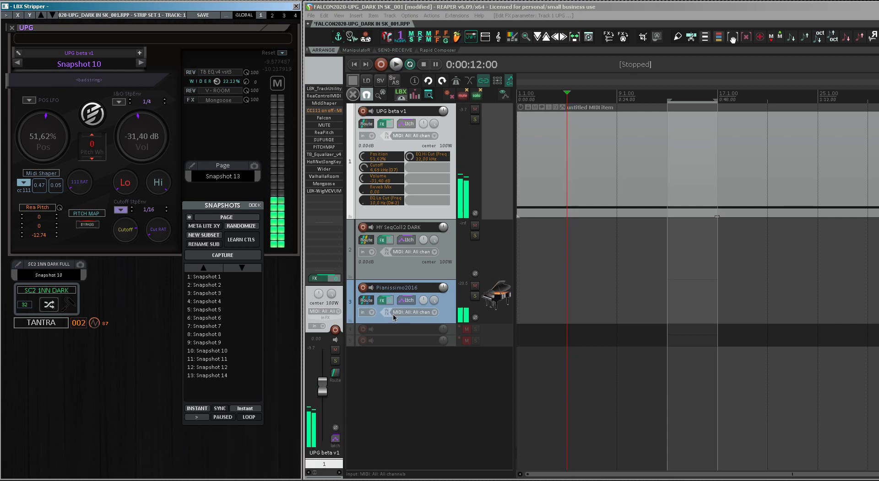
Set the time selection from 1.1.00 to 17.1.00 with the cursor at the project start, and recall page Snapshot 12
{"action": "key", "text": "space"}
{"action": "key", "text": "space"}
{"action": "left_click", "coordinate": [690, 210]}
{"action": "key", "text": "Home"}
{"action": "left_click_drag", "start_coordinate": [726, 261], "coordinate": [528, 280]}
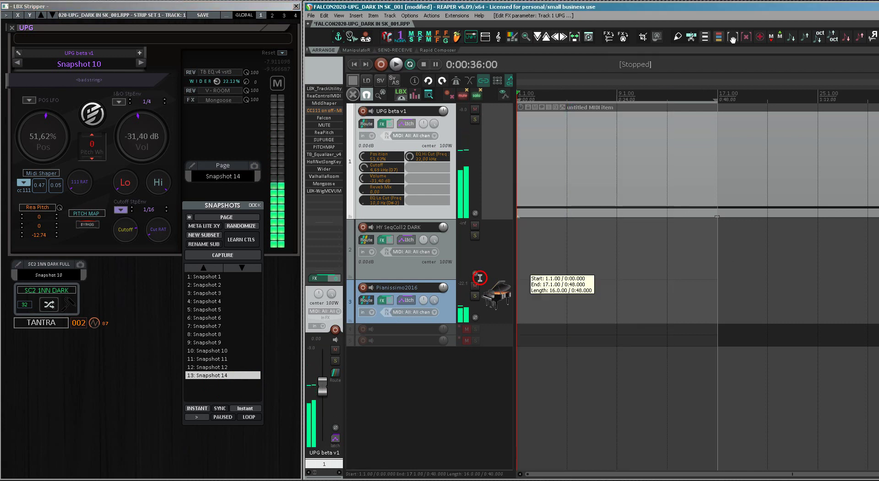
{"action": "left_click", "coordinate": [212, 368]}
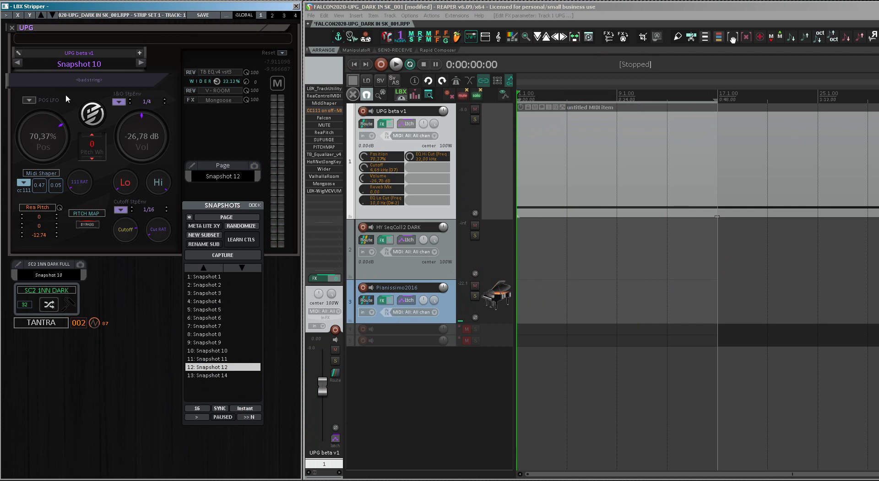
Show the Falcon, MidiShaper and HY-SeqCollection2 windows and play the project from the start
{"action": "left_click", "coordinate": [68, 324]}
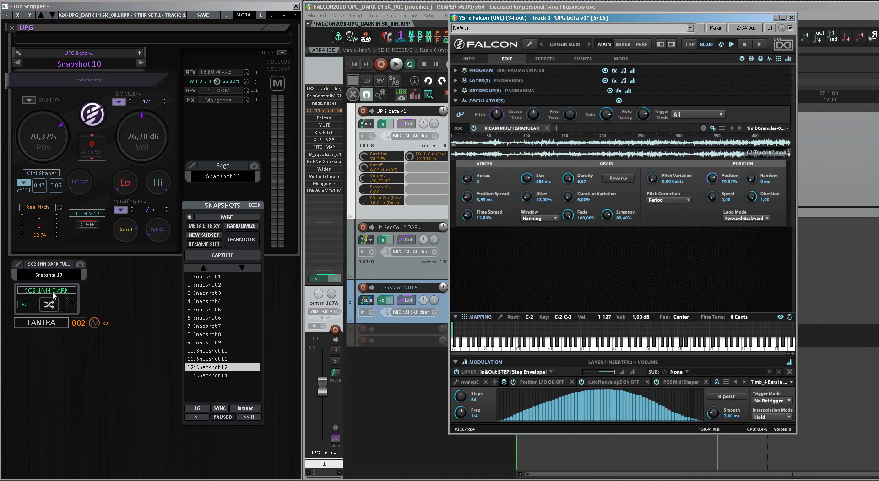
{"action": "left_click", "coordinate": [45, 297]}
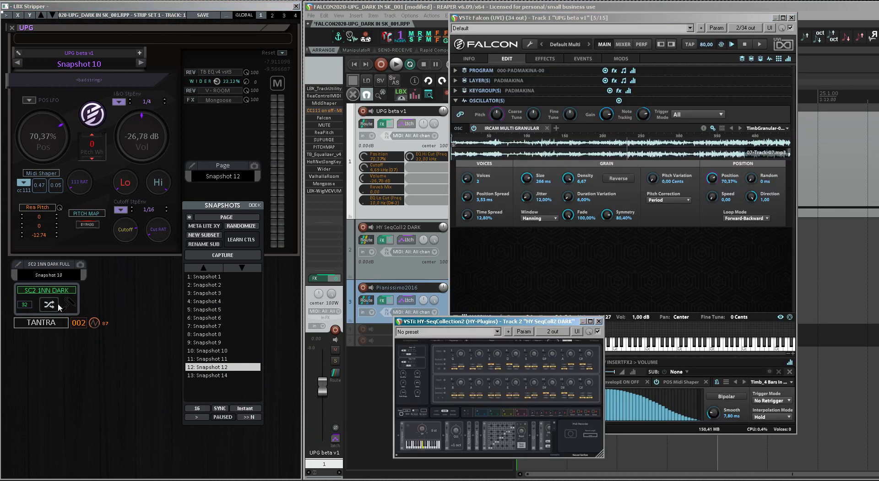
{"action": "left_click", "coordinate": [40, 174]}
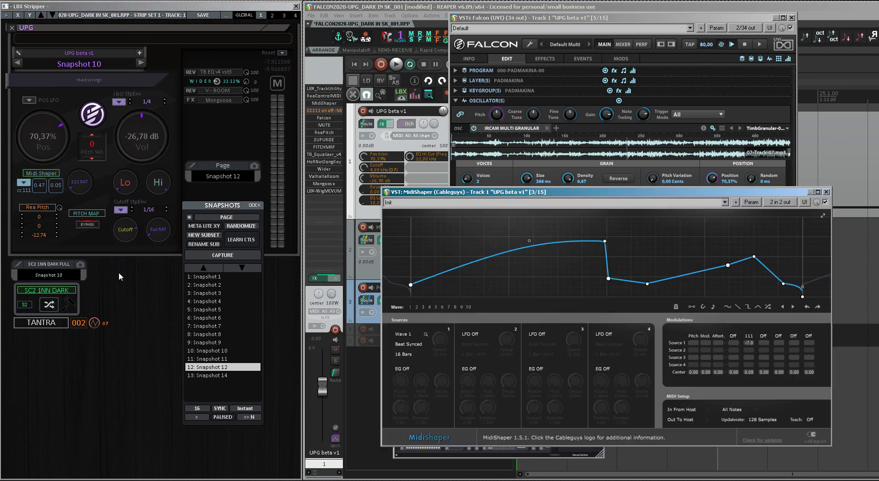
{"action": "left_click", "coordinate": [40, 295]}
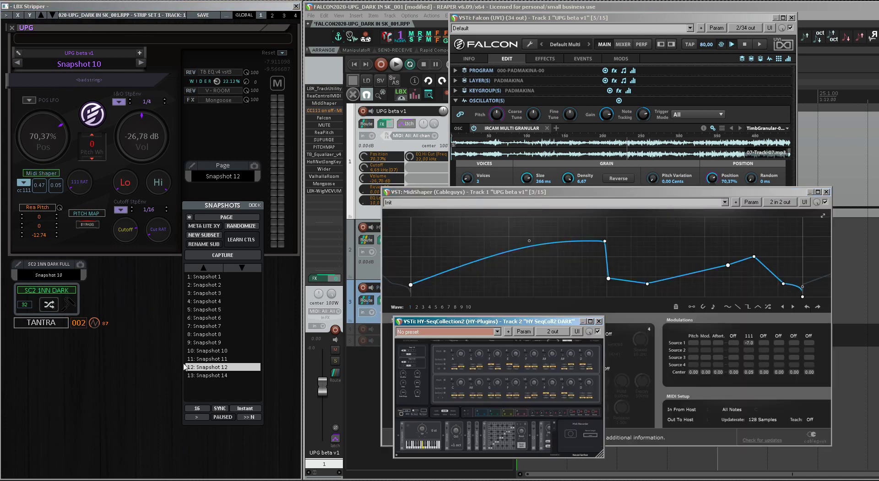
{"action": "key", "text": "space"}
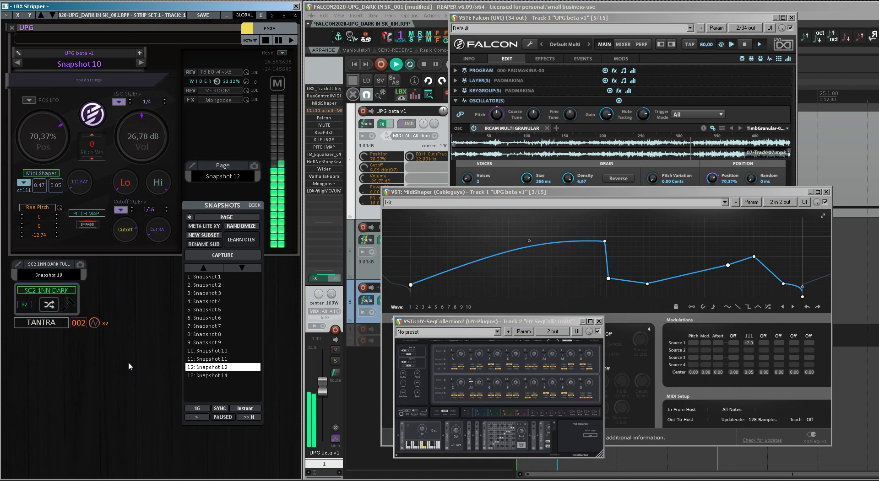
Save the project, stop playback and close the Falcon and MidiShaper windows
{"action": "key", "text": "ctrl+s"}
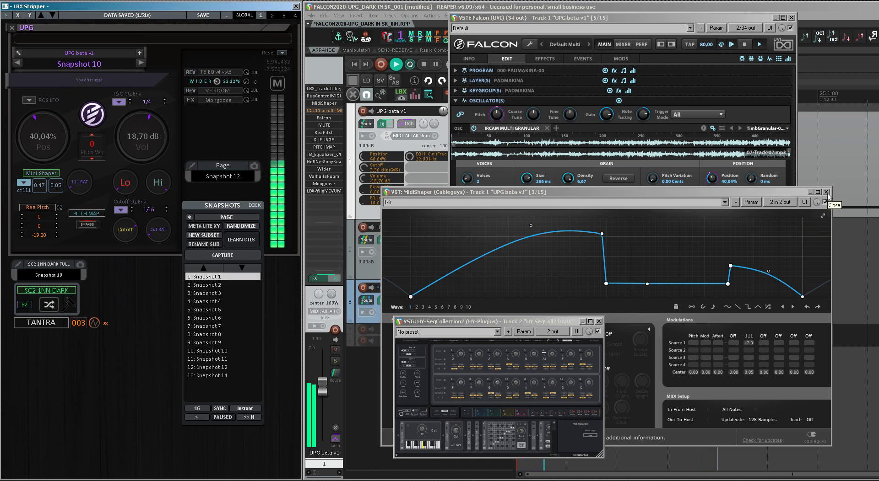
{"action": "left_click", "coordinate": [791, 17]}
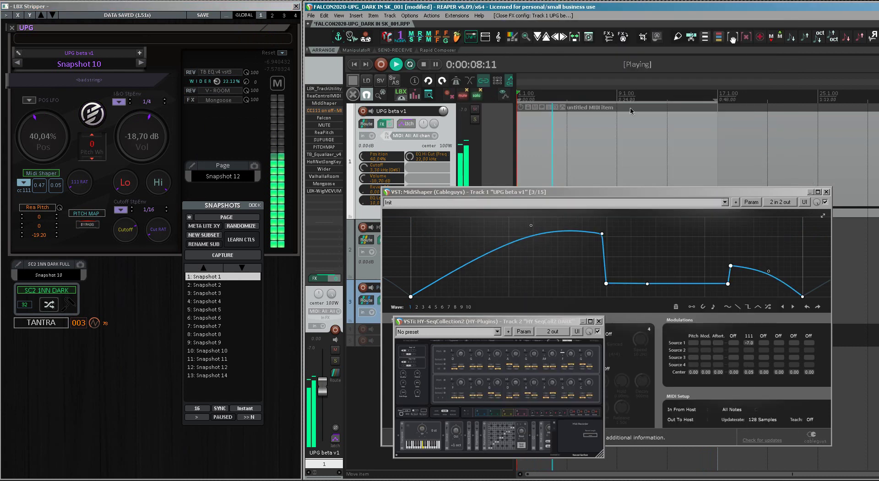
{"action": "left_click", "coordinate": [422, 67]}
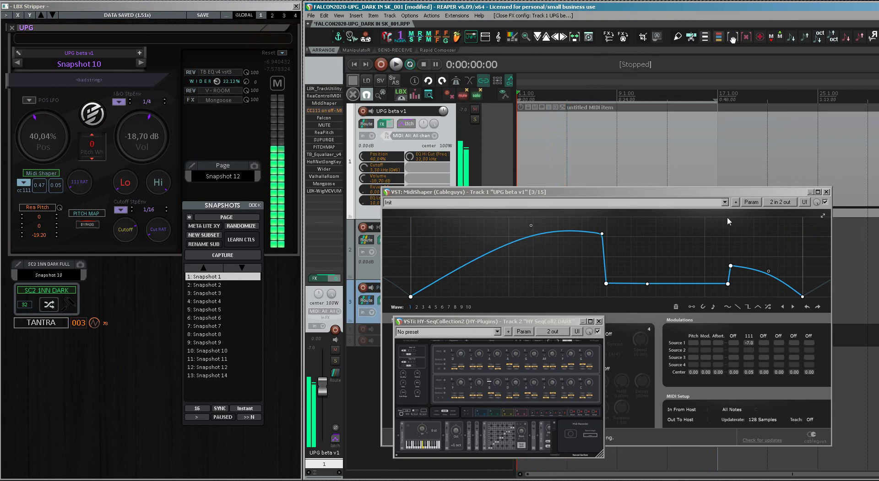
{"action": "left_click", "coordinate": [826, 192]}
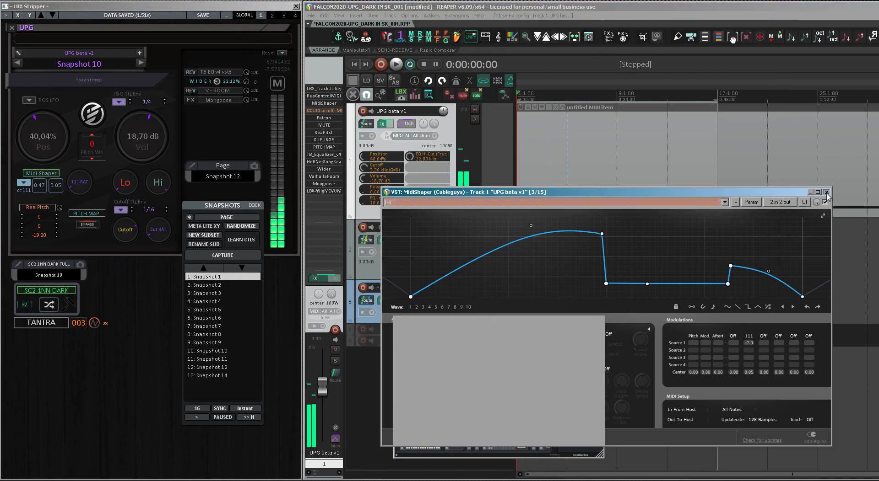
{"action": "left_click", "coordinate": [826, 193]}
Enlarge the HY-SeqCollection2 window to view its sequencer, close it and show the TB_Equalizer_v4 window
{"action": "left_click_drag", "start_coordinate": [527, 311], "coordinate": [386, 104]}
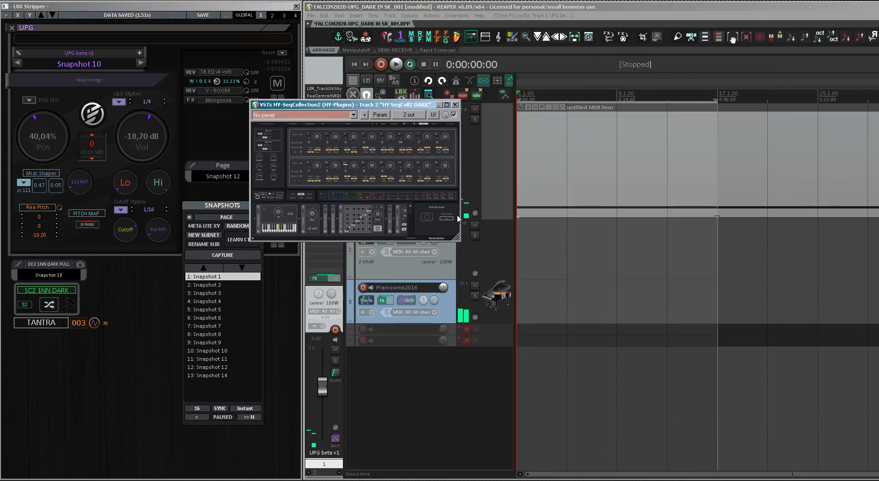
{"action": "left_click_drag", "start_coordinate": [456, 237], "coordinate": [587, 368]}
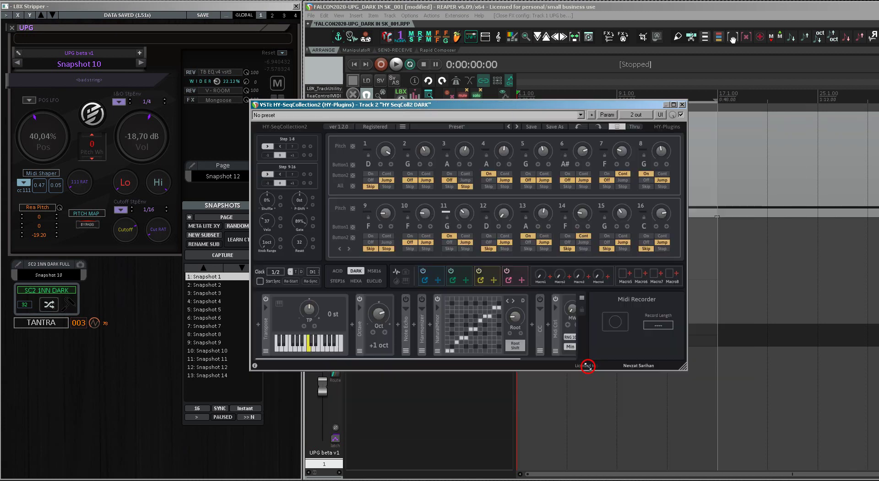
{"action": "left_click", "coordinate": [681, 104]}
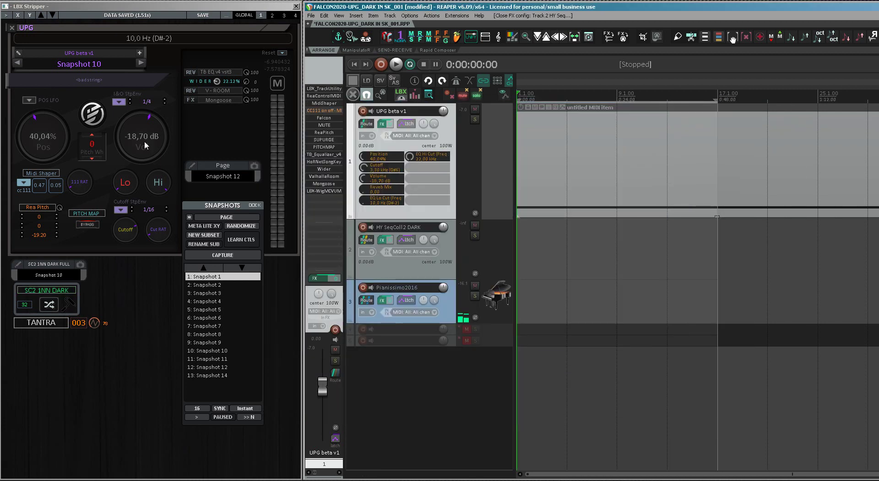
{"action": "left_click", "coordinate": [191, 72]}
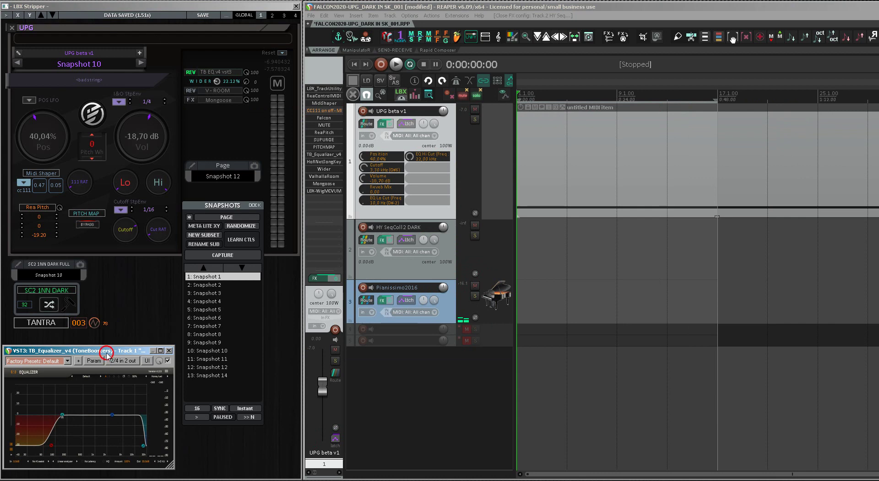